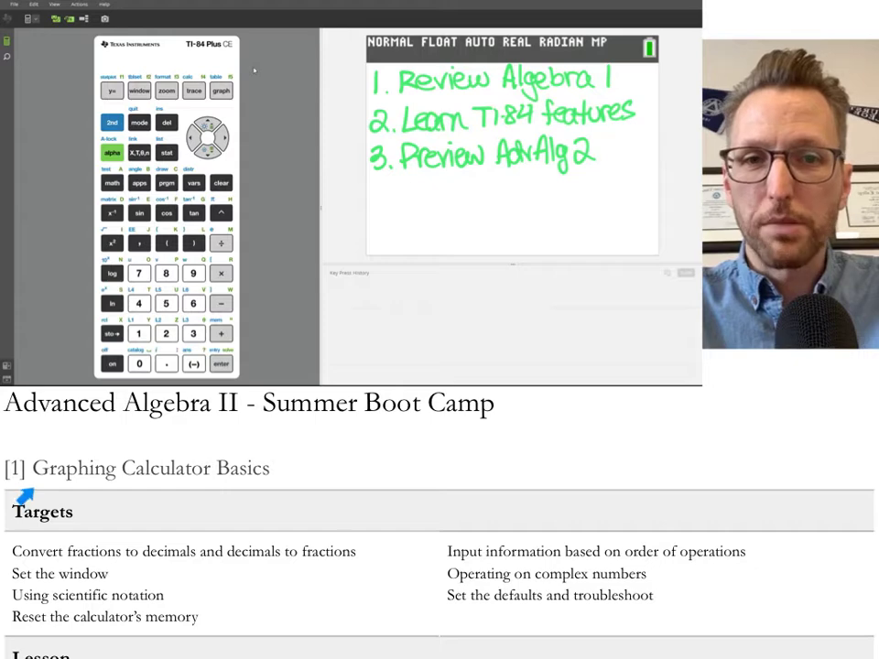
Step: Go to the worksheet's Lesson section and evaluate the fraction 3/15 as a decimal on the calculator
{"action": "scroll", "coordinate": [23, 495], "scroll_direction": "down", "scroll_amount": 3}
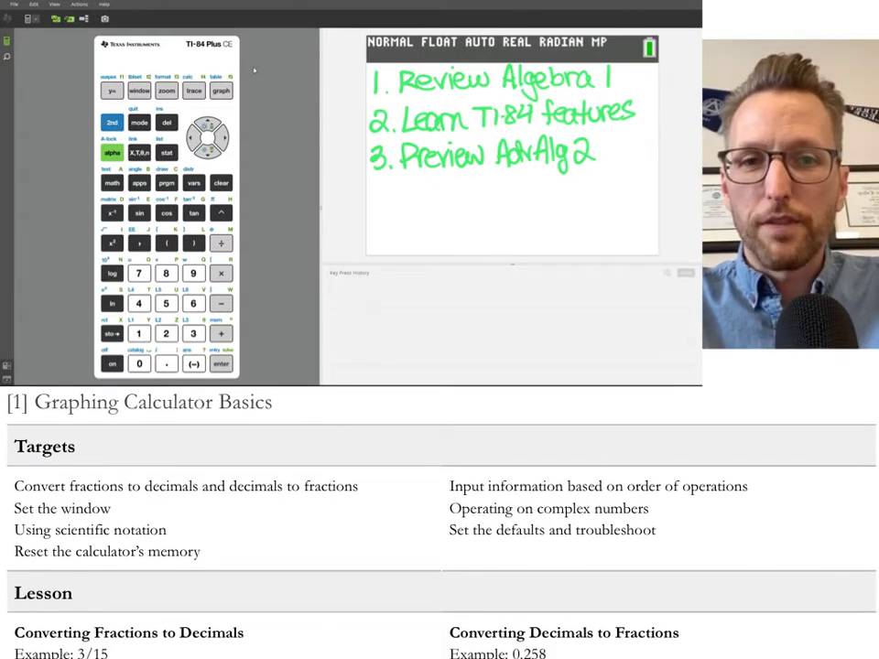
{"action": "scroll", "coordinate": [439, 522], "scroll_direction": "down", "scroll_amount": 3}
{"action": "scroll", "coordinate": [440, 522], "scroll_direction": "down", "scroll_amount": 5}
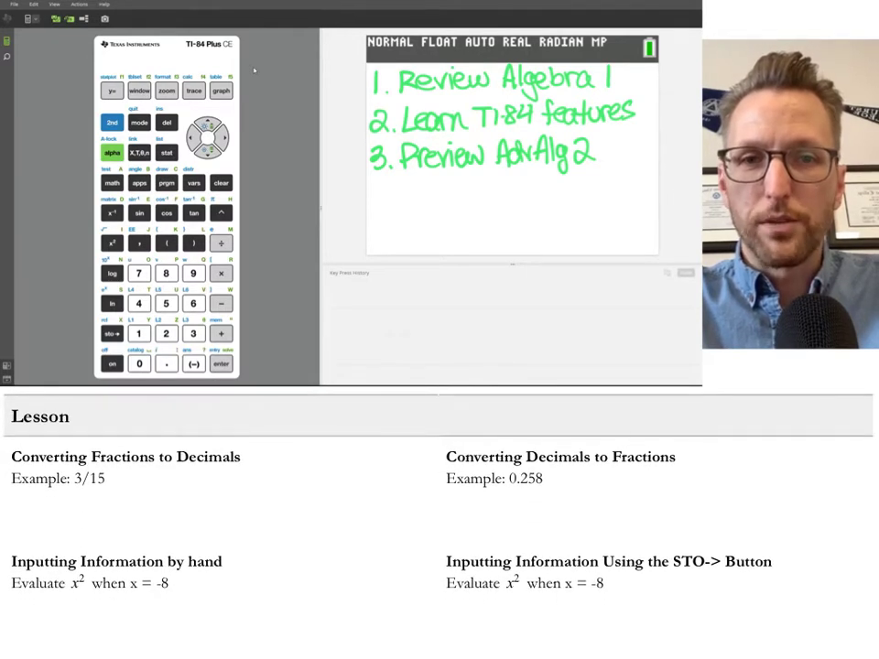
{"action": "scroll", "coordinate": [439, 521], "scroll_direction": "down", "scroll_amount": 1}
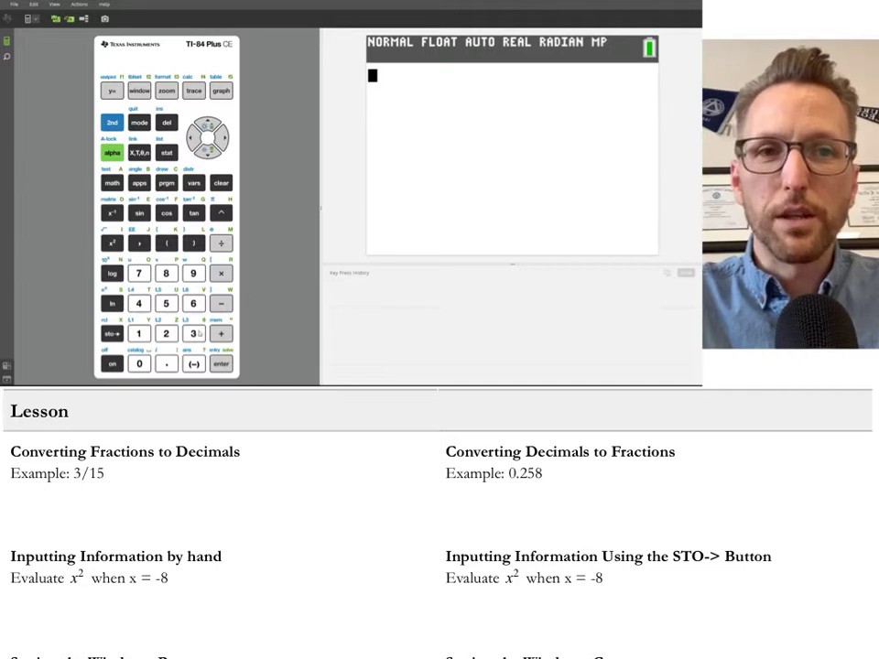
{"action": "left_click", "coordinate": [193, 334]}
{"action": "left_click", "coordinate": [220, 243]}
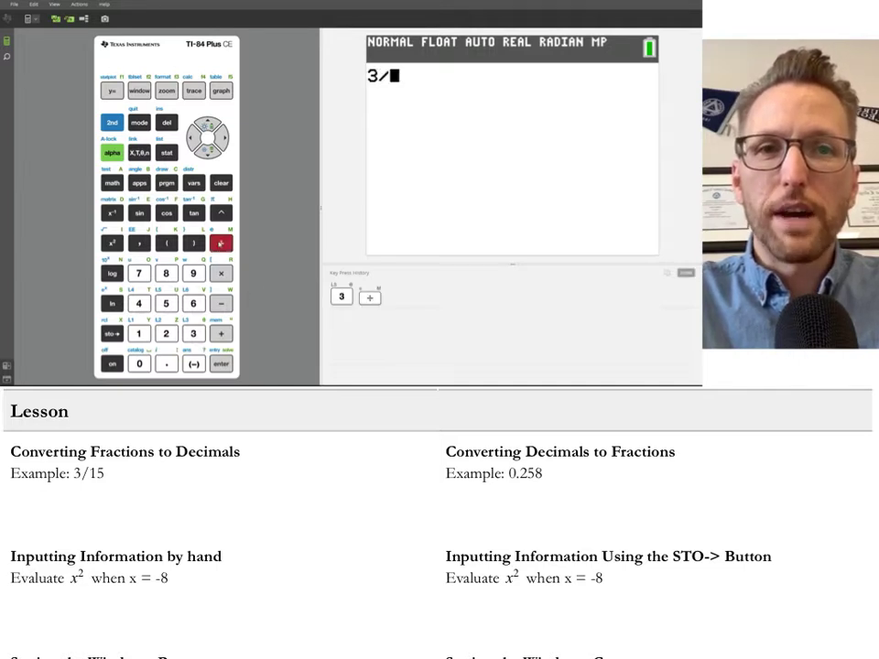
{"action": "left_click", "coordinate": [138, 333]}
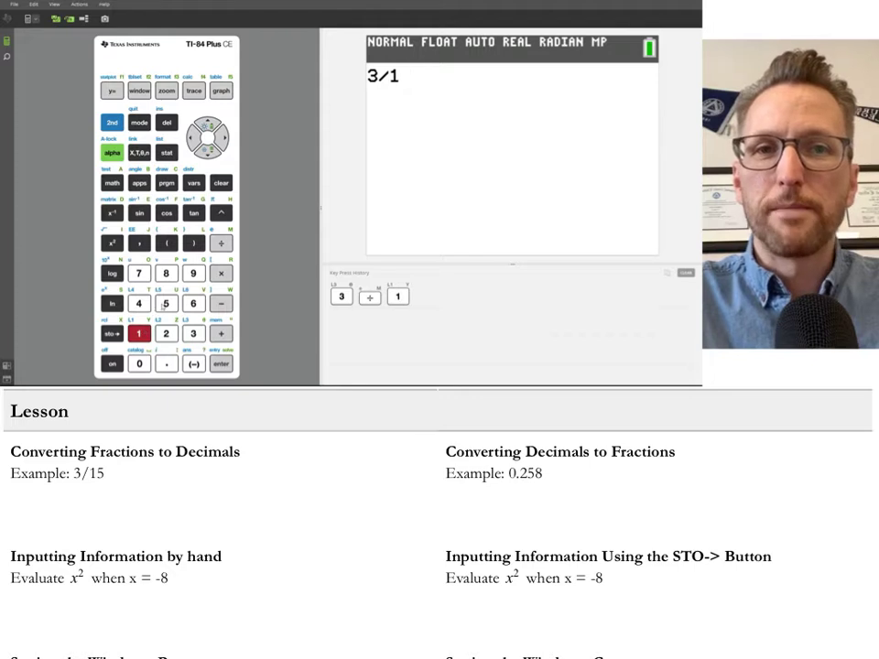
{"action": "left_click", "coordinate": [166, 303]}
{"action": "left_click", "coordinate": [220, 364]}
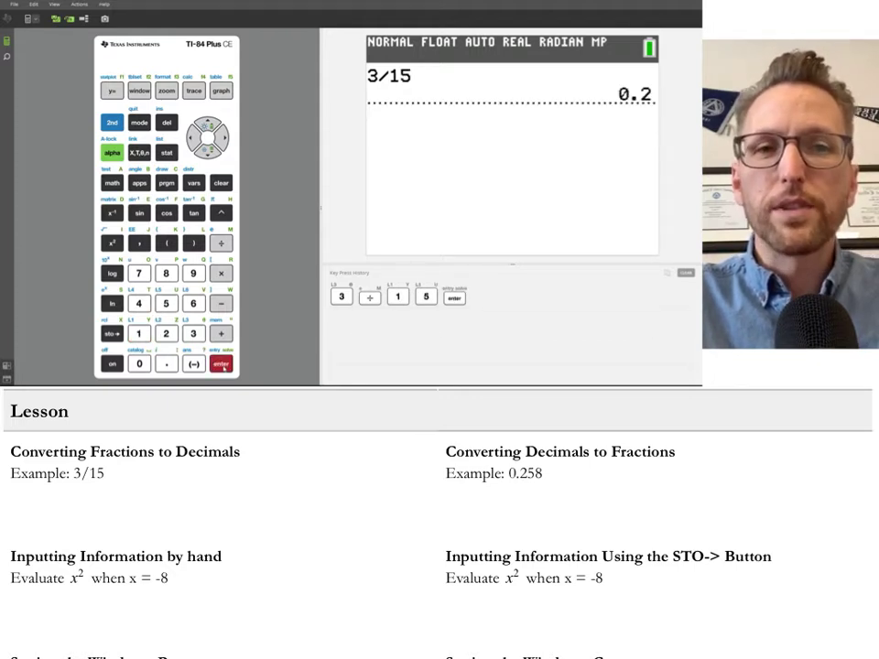
Step: Handwrite the note "enter as is" under the 3/15 example in Converting Fractions to Decimals
{"action": "left_click_drag", "start_coordinate": [23, 514], "coordinate": [52, 520]}
{"action": "mouse_move", "coordinate": [57, 499]}
{"action": "left_mouse_down"}
{"action": "mouse_move", "coordinate": [58, 518]}
{"action": "mouse_move", "coordinate": [65, 508]}
{"action": "mouse_move", "coordinate": [117, 518]}
{"action": "left_mouse_up"}
{"action": "mouse_move", "coordinate": [128, 507]}
{"action": "left_mouse_down"}
{"action": "mouse_move", "coordinate": [120, 517]}
{"action": "mouse_move", "coordinate": [143, 506]}
{"action": "mouse_move", "coordinate": [145, 517]}
{"action": "left_mouse_up"}
{"action": "left_click_drag", "start_coordinate": [162, 502], "coordinate": [153, 516]}
{"action": "left_click", "coordinate": [146, 499]}
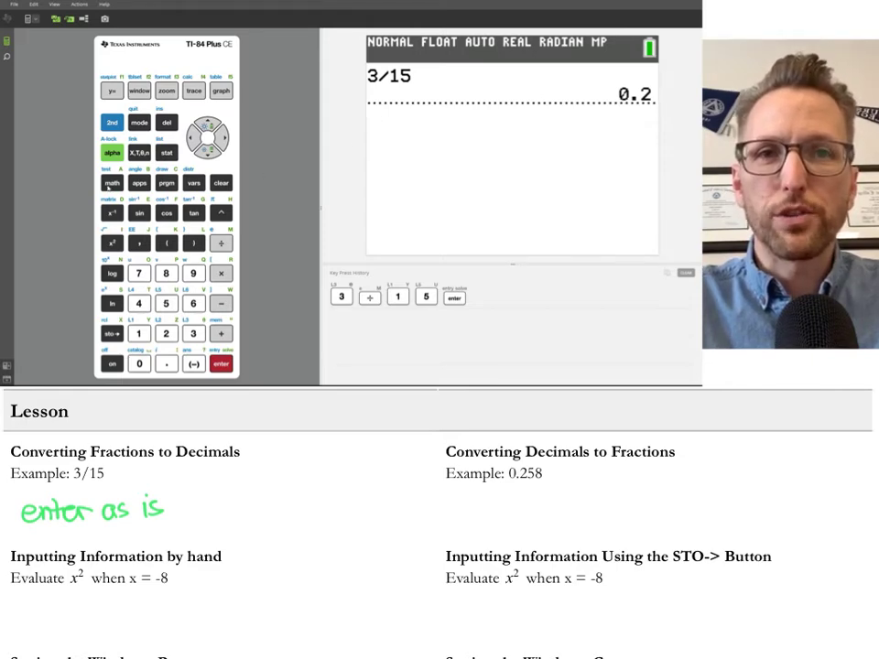
Step: Convert the previous answer to a fraction with the ▶Frac command
{"action": "left_click", "coordinate": [109, 185]}
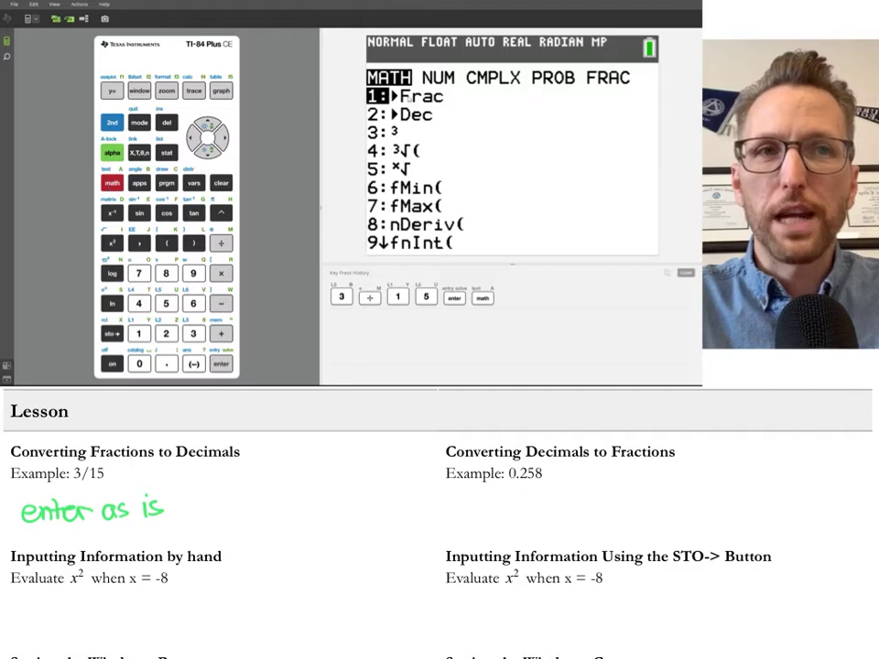
{"action": "left_click", "coordinate": [221, 364]}
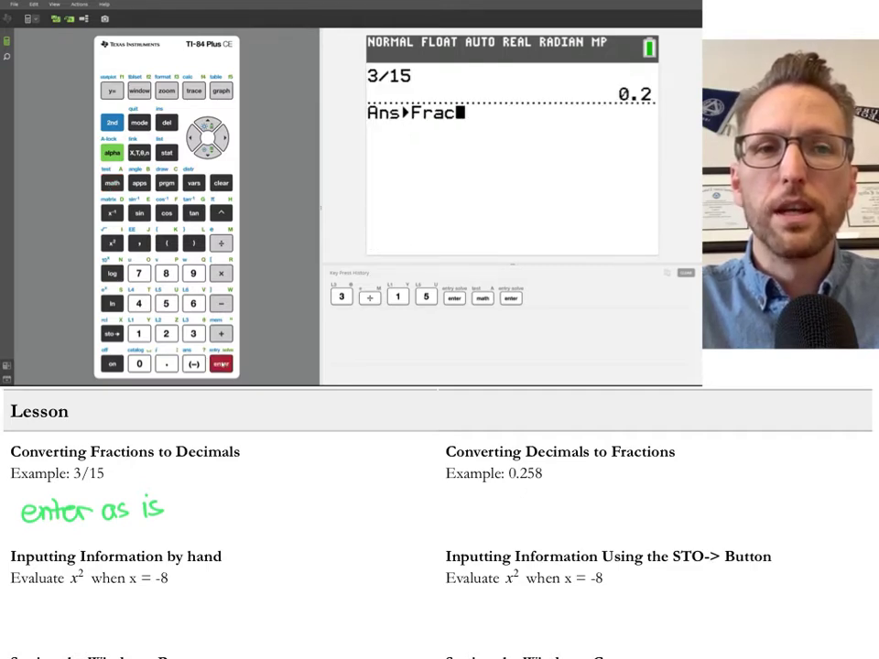
{"action": "left_click", "coordinate": [220, 364]}
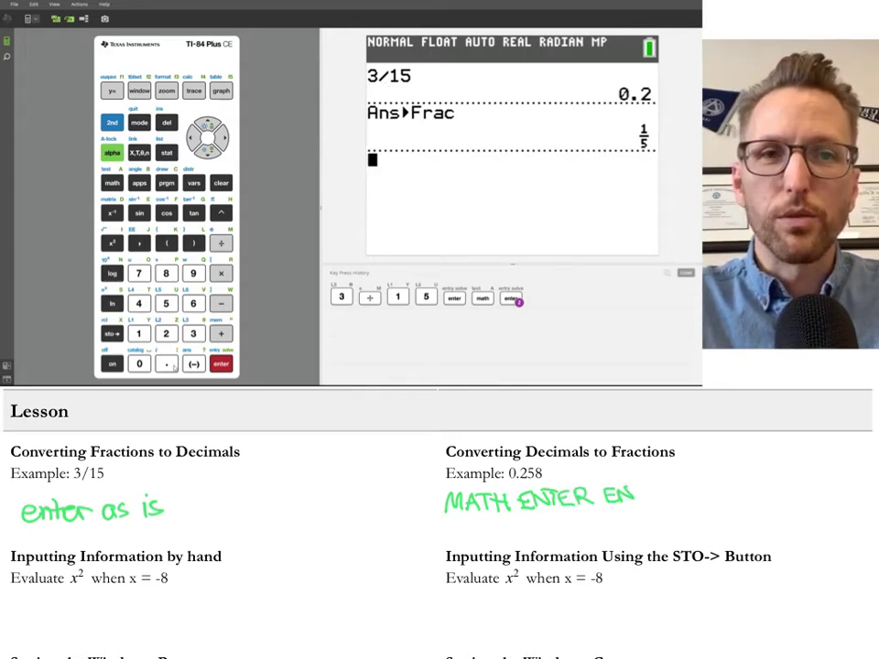
Step: Enter .258 on the calculator and convert it to a fraction with the ▶Frac command
{"action": "left_click", "coordinate": [166, 363]}
{"action": "left_click", "coordinate": [166, 333]}
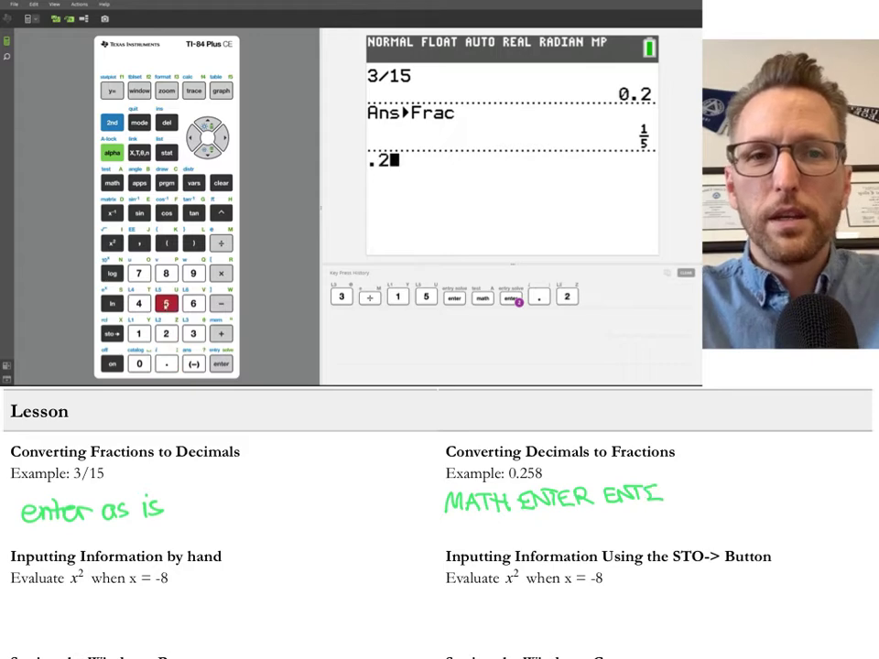
{"action": "left_click", "coordinate": [166, 303]}
{"action": "left_click", "coordinate": [166, 273]}
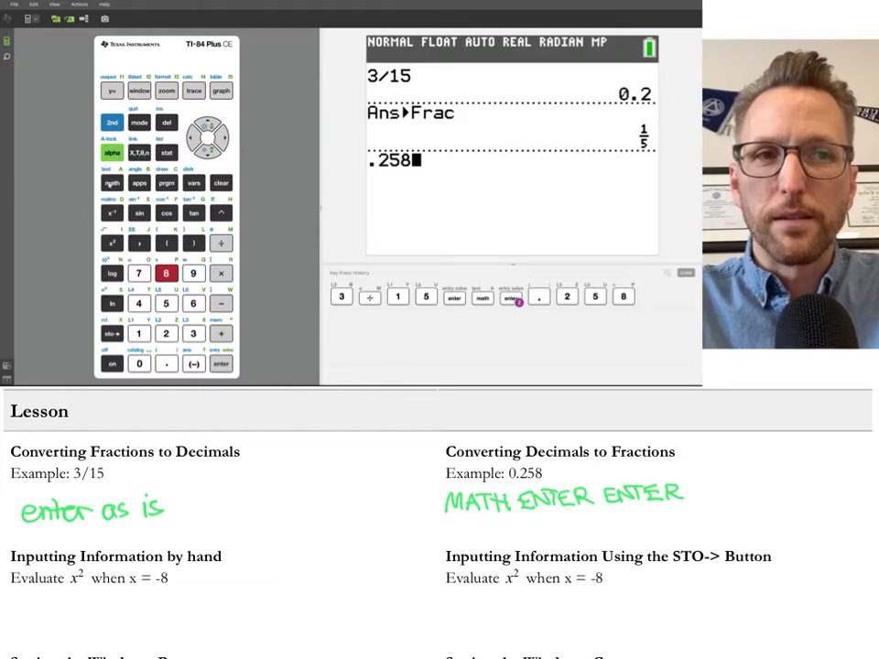
{"action": "left_click", "coordinate": [111, 183]}
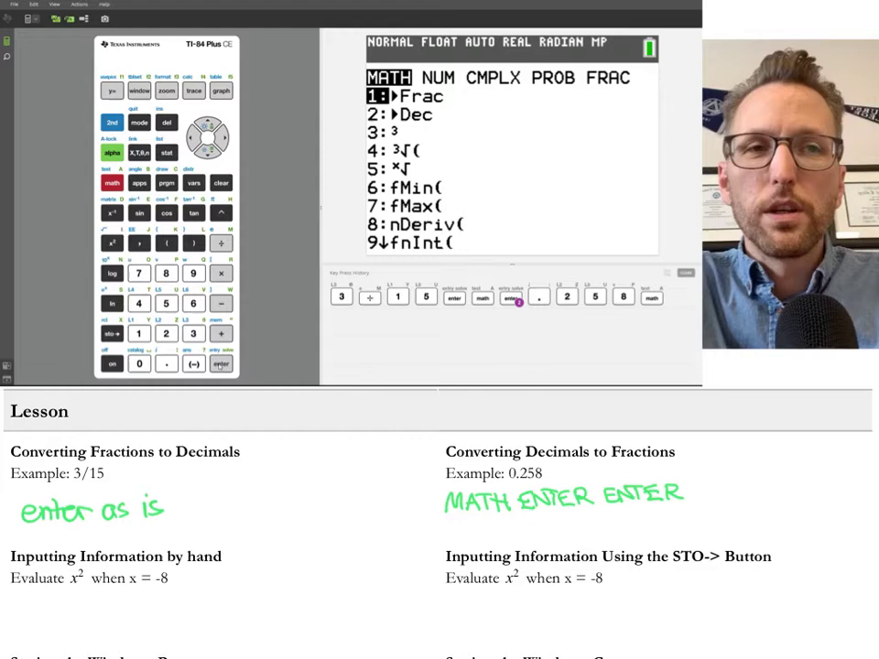
{"action": "left_click", "coordinate": [220, 364]}
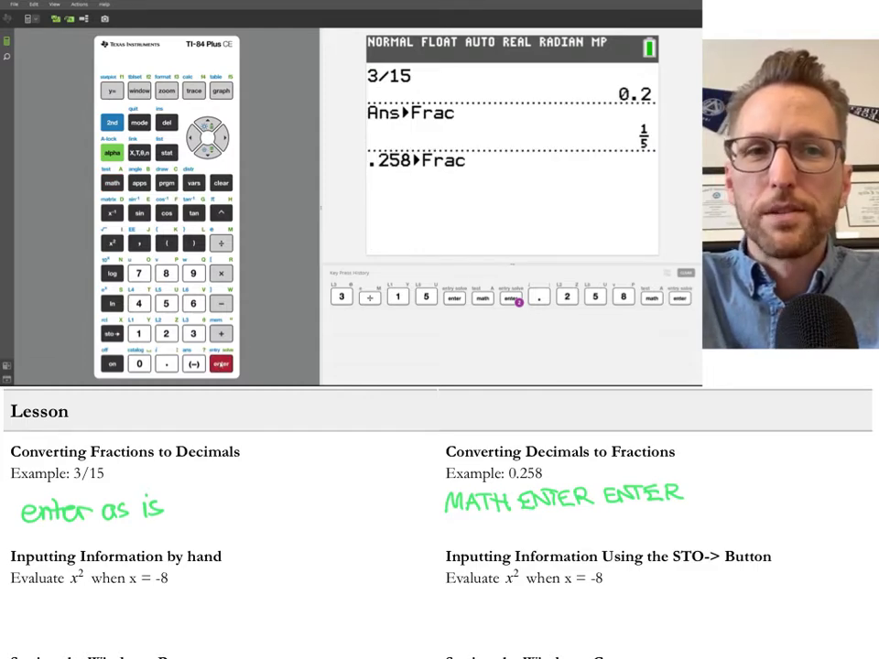
{"action": "left_click", "coordinate": [219, 364]}
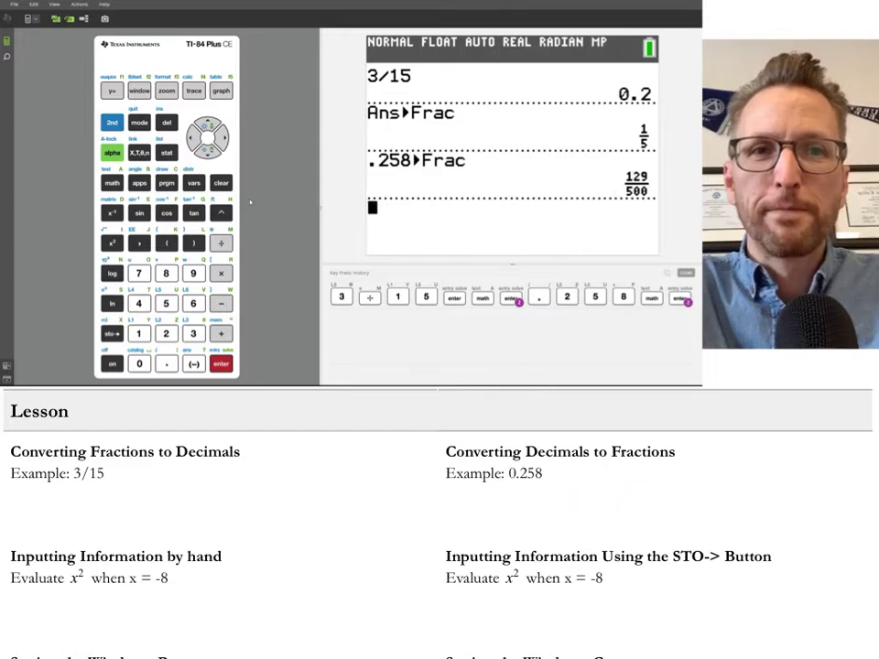
Step: Evaluate -8² without parentheses and handwrite the heading "wrong" under the Inputting Information by hand example
{"action": "scroll", "coordinate": [439, 522], "scroll_direction": "down", "scroll_amount": 3}
{"action": "scroll", "coordinate": [439, 521], "scroll_direction": "down", "scroll_amount": 3}
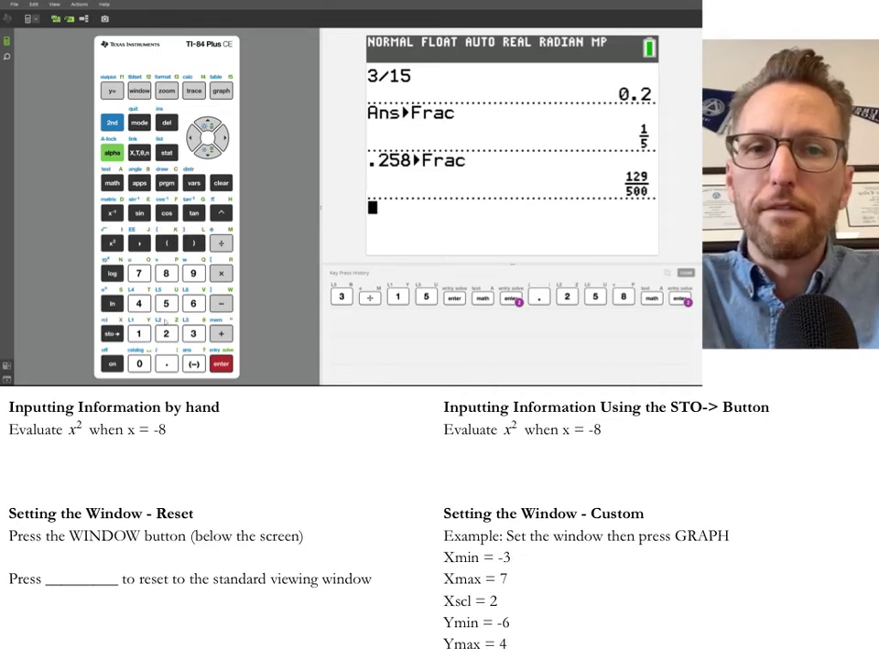
{"action": "key", "text": "minus"}
{"action": "left_click", "coordinate": [166, 273]}
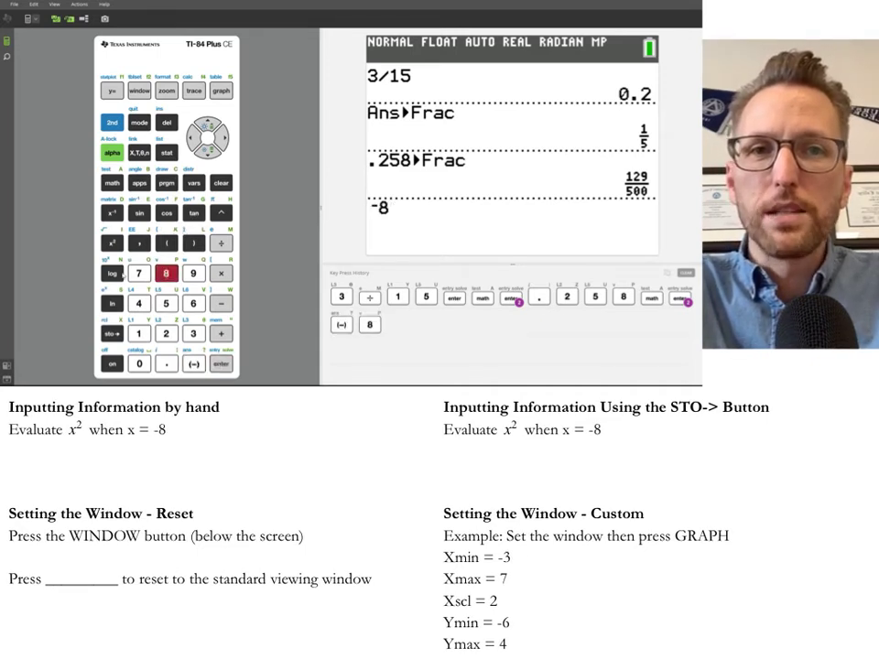
{"action": "left_click", "coordinate": [111, 243]}
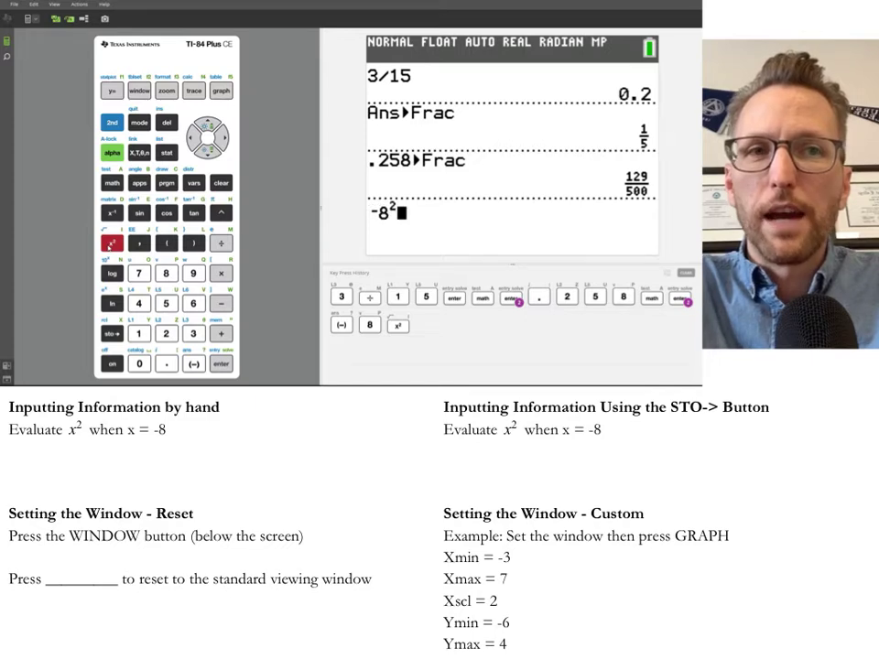
{"action": "mouse_move", "coordinate": [39, 448]}
{"action": "left_mouse_down"}
{"action": "mouse_move", "coordinate": [44, 457]}
{"action": "mouse_move", "coordinate": [59, 448]}
{"action": "mouse_move", "coordinate": [81, 465]}
{"action": "left_mouse_up"}
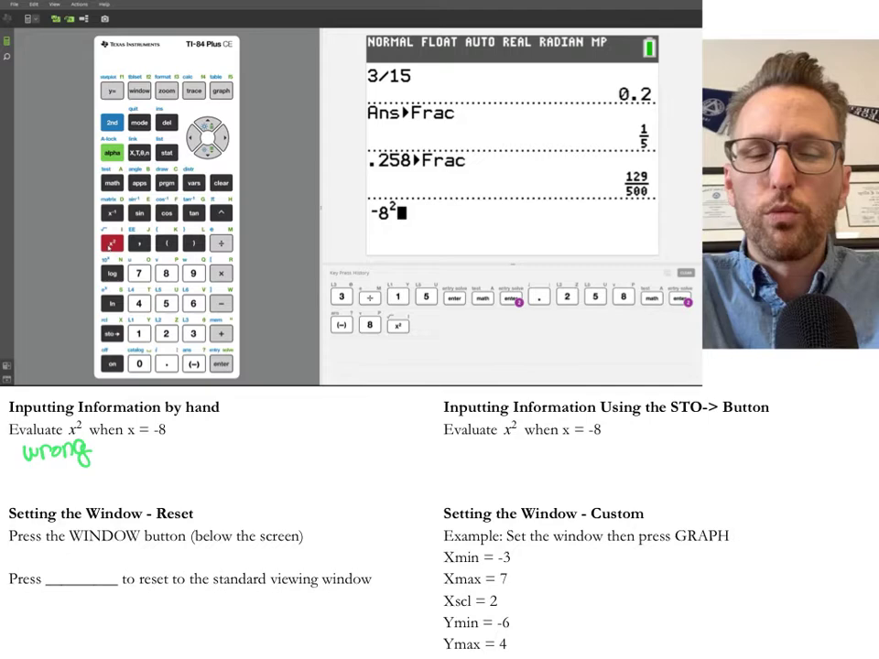
{"action": "left_click", "coordinate": [220, 364]}
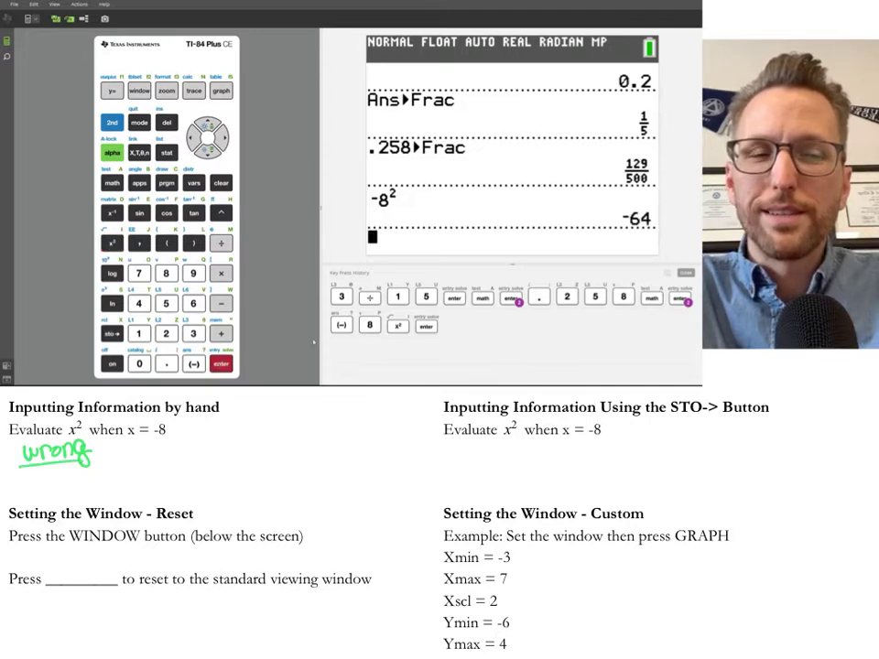
Step: Start the note under "wrong" with -8 and enter (-8)² with parentheses on the calculator
{"action": "left_click_drag", "start_coordinate": [22, 486], "coordinate": [52, 492]}
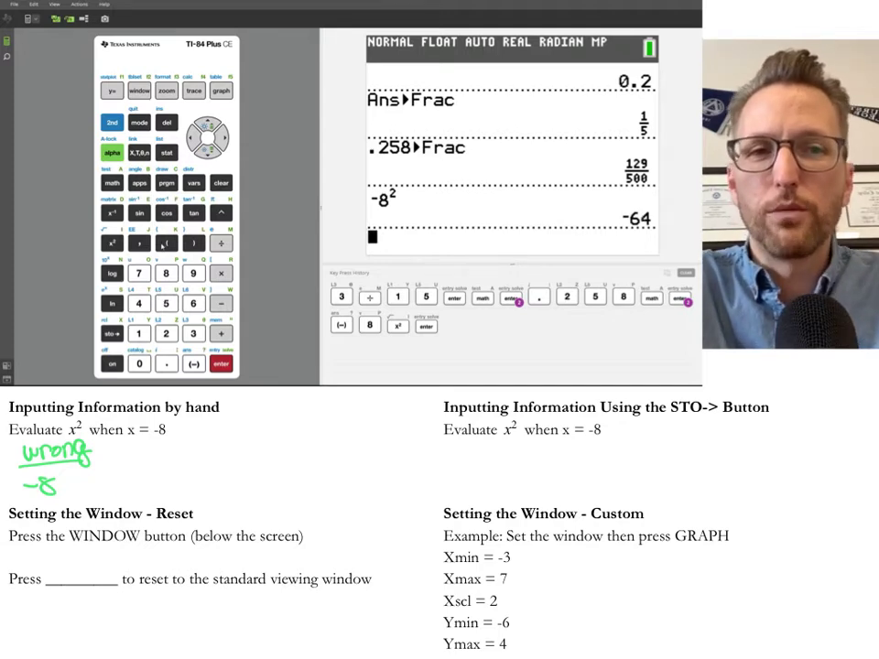
{"action": "left_click", "coordinate": [166, 243]}
{"action": "left_click", "coordinate": [194, 364]}
{"action": "left_click", "coordinate": [166, 273]}
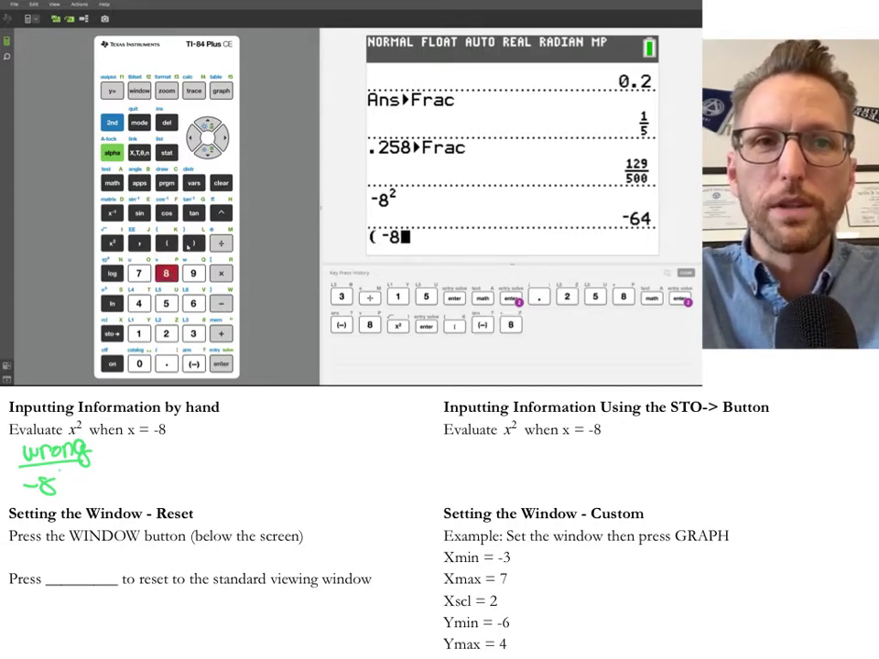
{"action": "left_click", "coordinate": [193, 243]}
{"action": "left_click", "coordinate": [112, 243]}
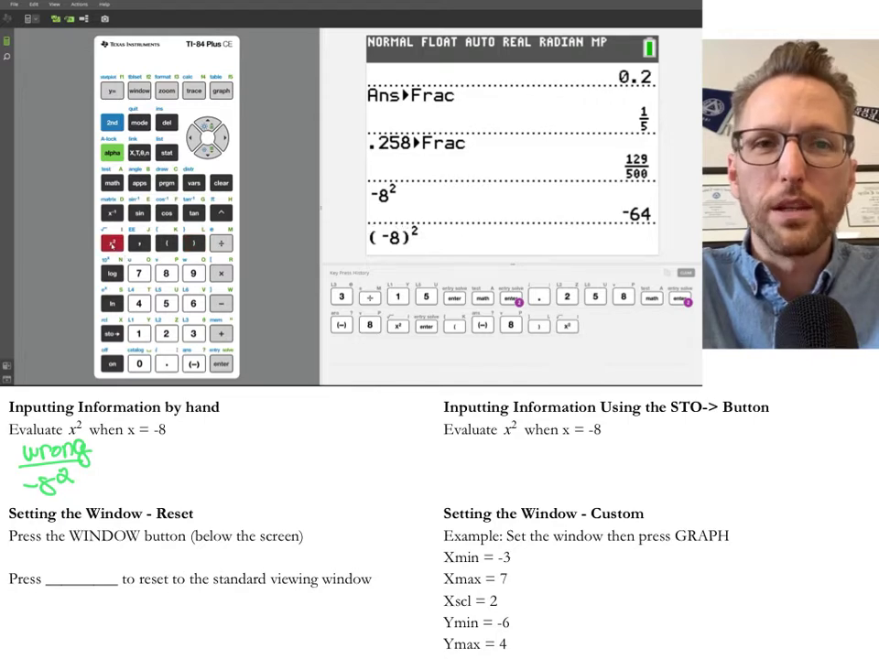
Step: Evaluate the parenthesized entry and complete the handwritten notes "-8² = -64" under "wrong" and "(-8)² = 64" under "correct"
{"action": "left_click_drag", "start_coordinate": [80, 480], "coordinate": [90, 479]}
{"action": "left_click_drag", "start_coordinate": [80, 486], "coordinate": [135, 484]}
{"action": "left_click_drag", "start_coordinate": [132, 469], "coordinate": [132, 491]}
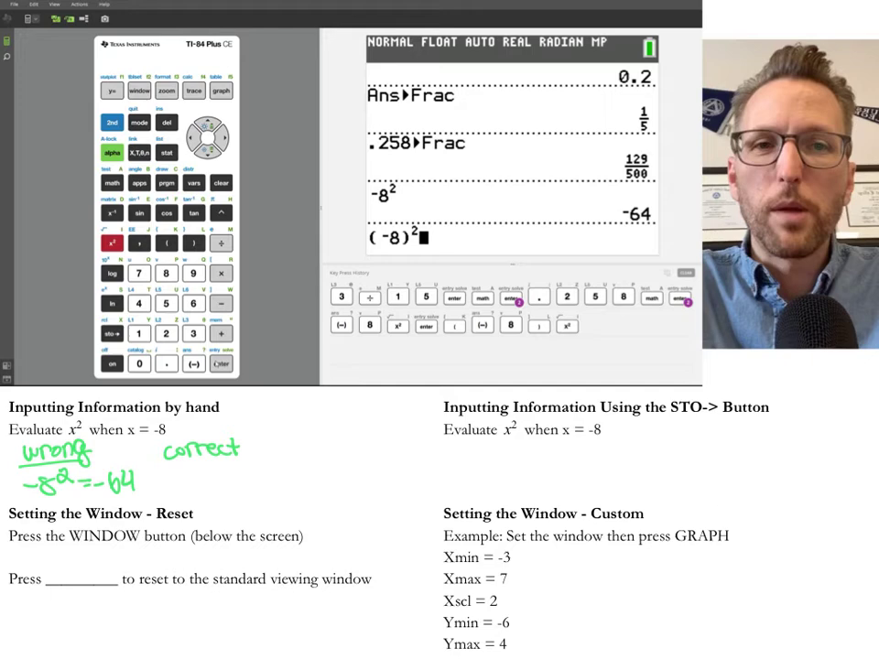
{"action": "left_click", "coordinate": [221, 363]}
{"action": "mouse_move", "coordinate": [200, 470]}
{"action": "left_mouse_down"}
{"action": "mouse_move", "coordinate": [206, 490]}
{"action": "mouse_move", "coordinate": [174, 491]}
{"action": "mouse_move", "coordinate": [227, 469]}
{"action": "mouse_move", "coordinate": [248, 473]}
{"action": "left_mouse_up"}
{"action": "mouse_move", "coordinate": [236, 482]}
{"action": "left_mouse_down"}
{"action": "mouse_move", "coordinate": [265, 485]}
{"action": "mouse_move", "coordinate": [258, 478]}
{"action": "left_mouse_up"}
{"action": "left_click_drag", "start_coordinate": [272, 465], "coordinate": [276, 485]}
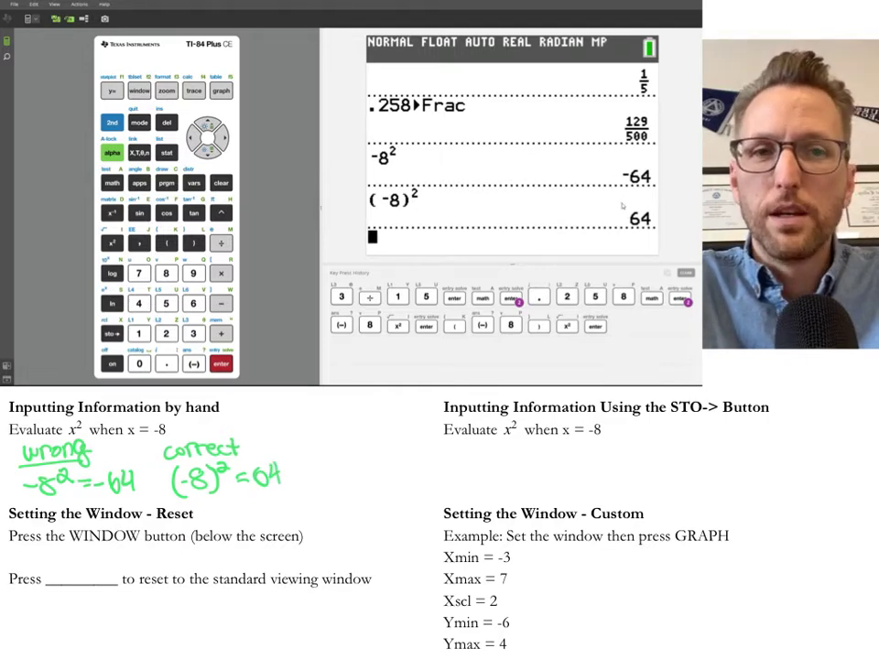
Step: Store -8 in the variable X and handwrite "-8 STO x" under the STO button example
{"action": "left_click", "coordinate": [193, 363]}
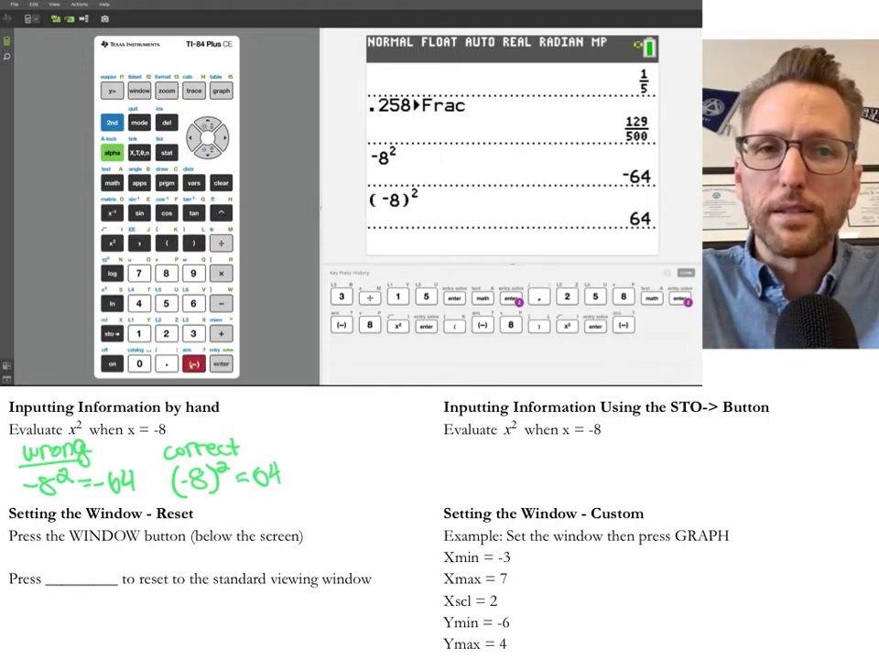
{"action": "left_click", "coordinate": [165, 273]}
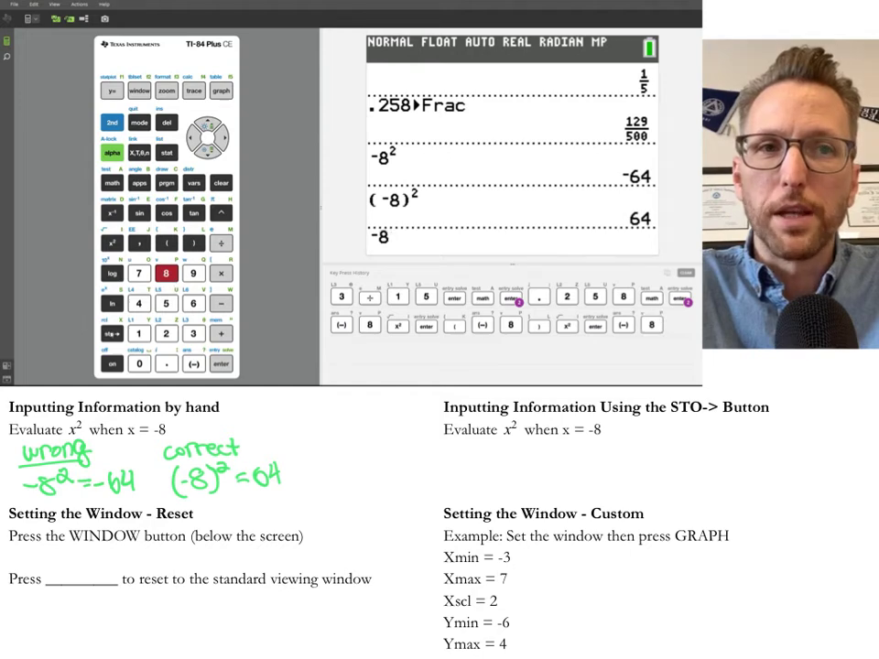
{"action": "left_click", "coordinate": [112, 333]}
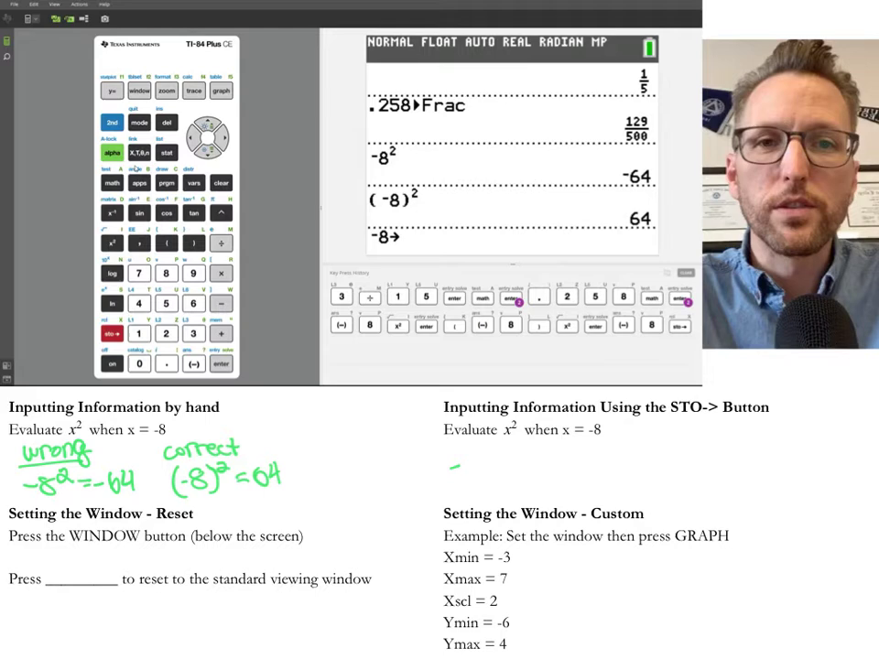
{"action": "left_click", "coordinate": [140, 154]}
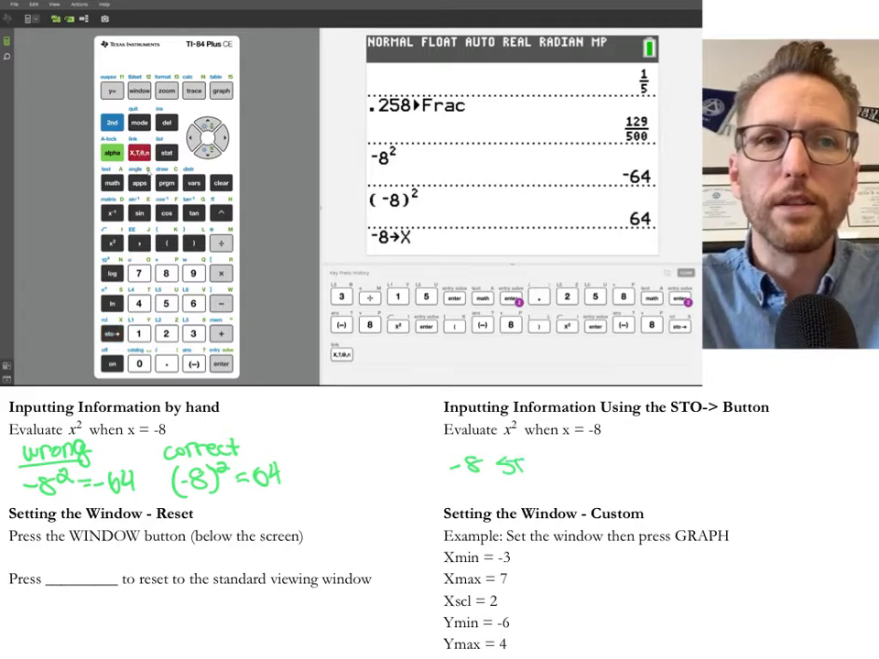
{"action": "left_click_drag", "start_coordinate": [538, 461], "coordinate": [540, 463]}
{"action": "left_click", "coordinate": [221, 364]}
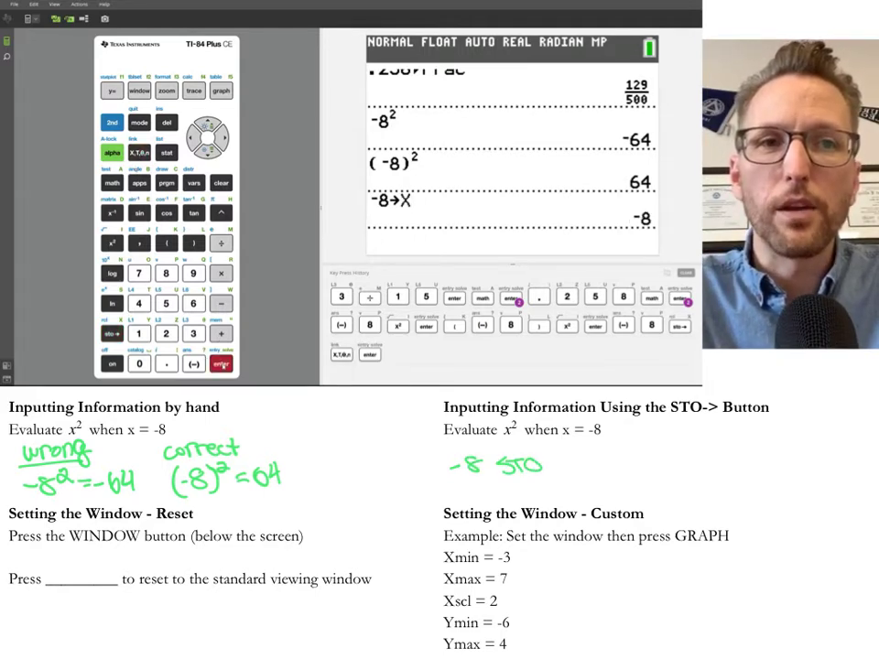
{"action": "left_click_drag", "start_coordinate": [567, 460], "coordinate": [580, 473]}
{"action": "left_click_drag", "start_coordinate": [579, 460], "coordinate": [566, 474]}
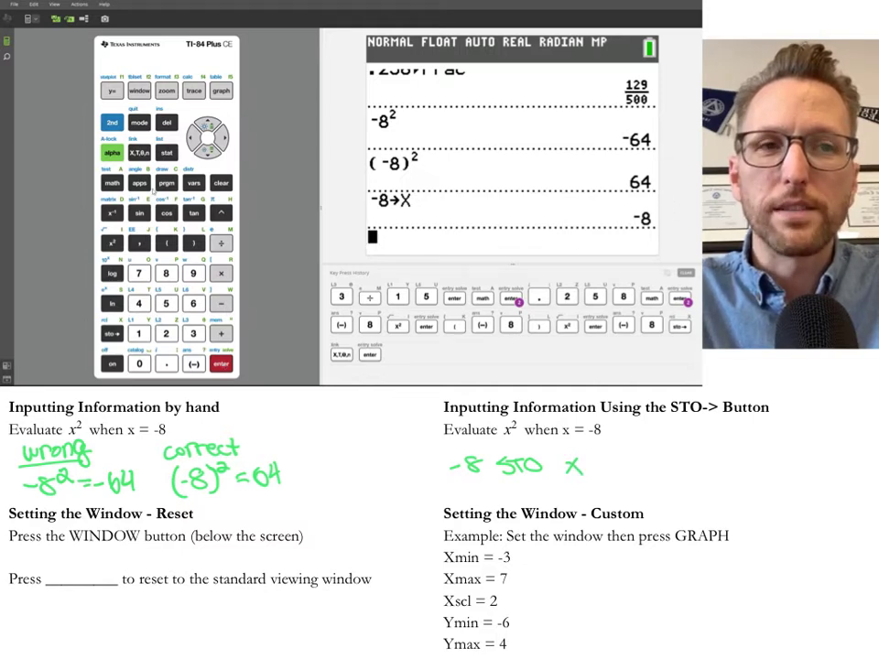
Step: Recall X, evaluate X² with the stored value, and add "then x²" to the handwritten STO note
{"action": "left_click", "coordinate": [139, 152]}
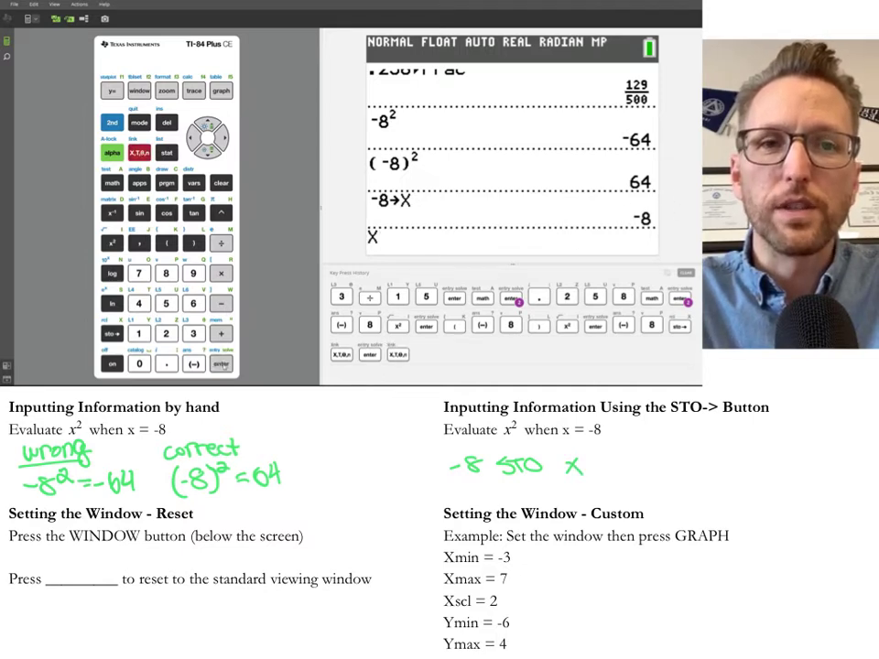
{"action": "left_click", "coordinate": [221, 363]}
{"action": "mouse_move", "coordinate": [608, 468]}
{"action": "left_mouse_down"}
{"action": "mouse_move", "coordinate": [693, 476]}
{"action": "mouse_move", "coordinate": [701, 453]}
{"action": "left_mouse_up"}
{"action": "left_click", "coordinate": [139, 152]}
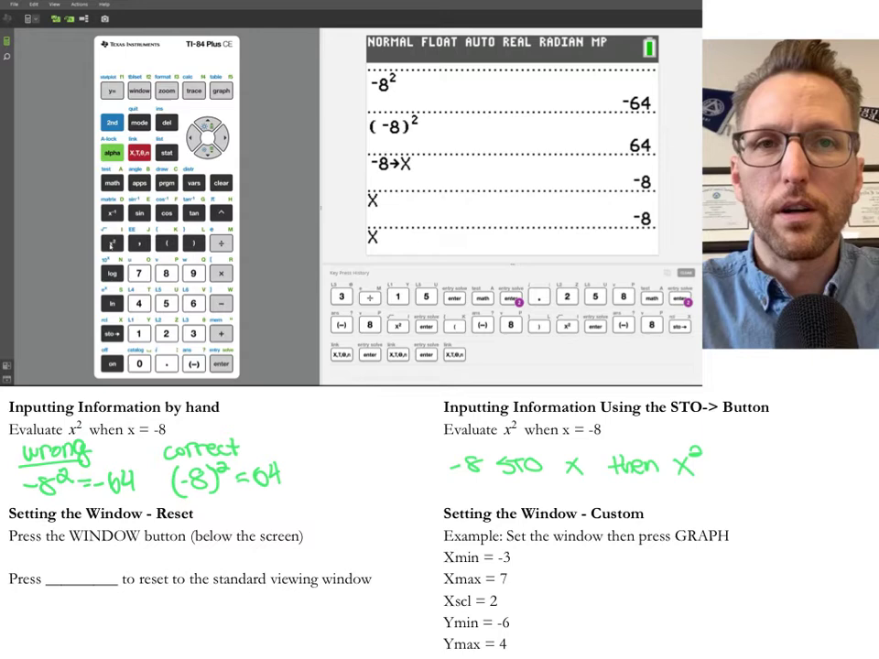
{"action": "left_click", "coordinate": [111, 242]}
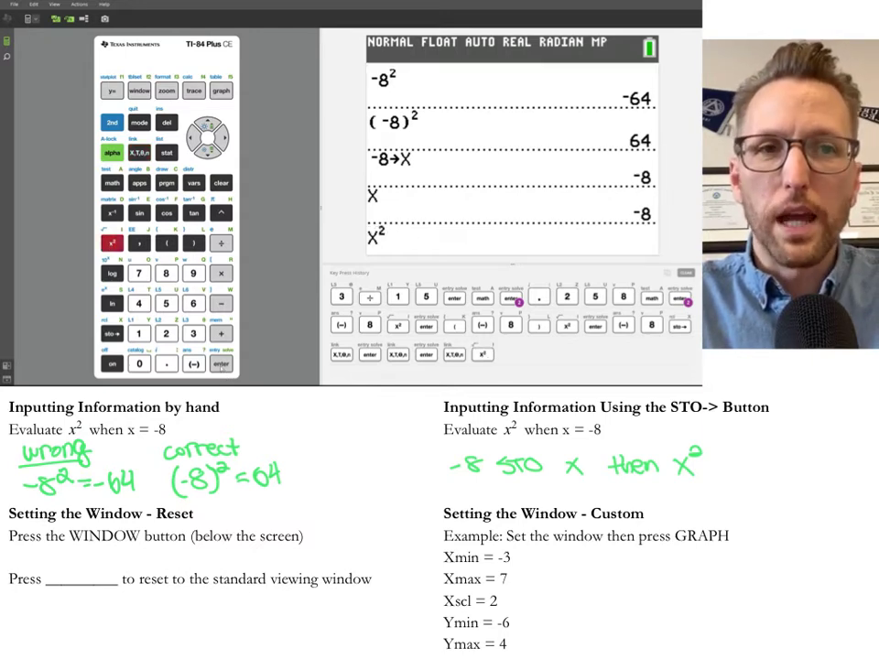
{"action": "left_click", "coordinate": [221, 364]}
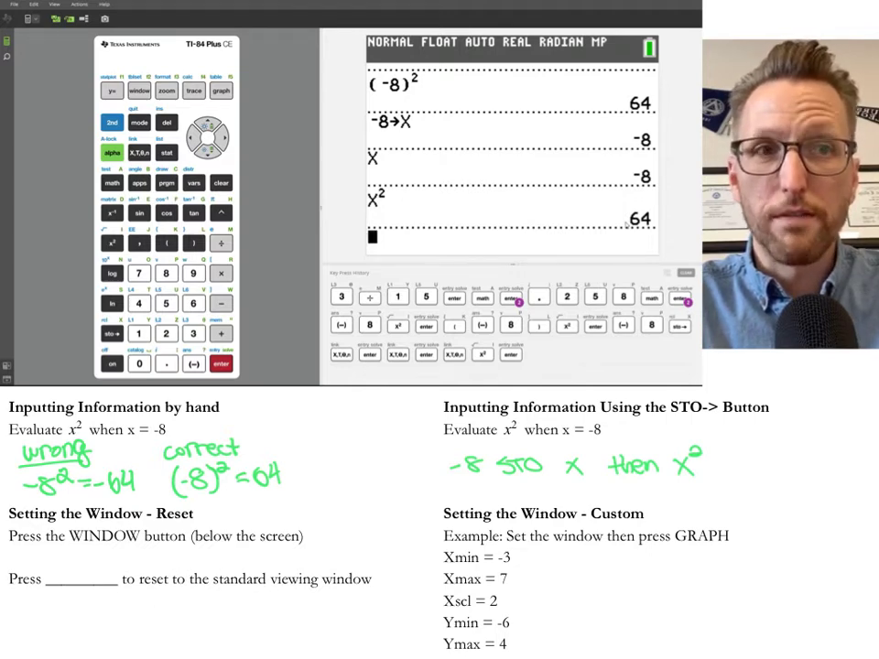
Step: Clear the old handwriting, check the window settings, reset the graph with ZStandard, and fill the Reset blank with "ZOOM 6"
{"action": "key", "text": "e"}
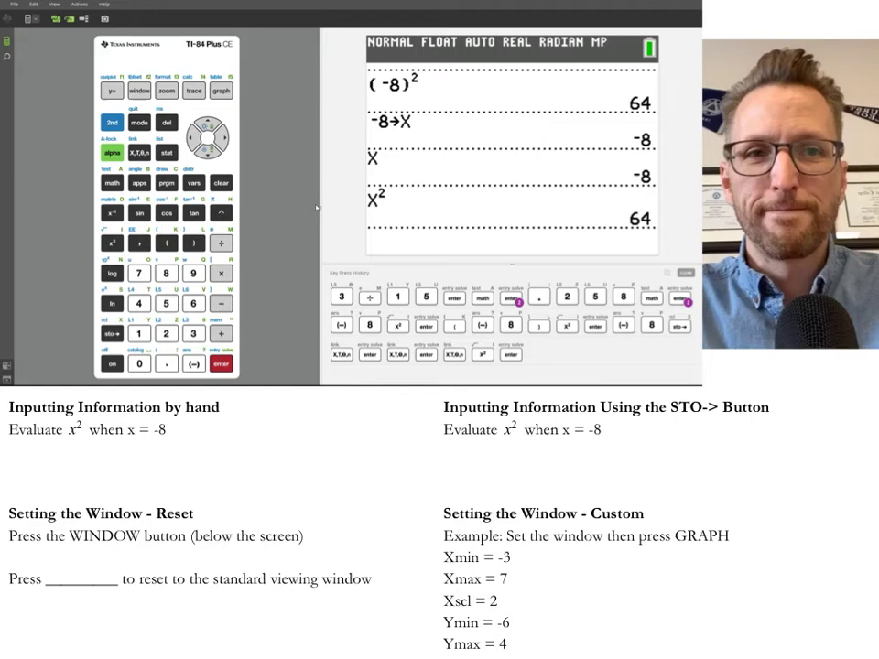
{"action": "scroll", "coordinate": [439, 521], "scroll_direction": "down", "scroll_amount": 2}
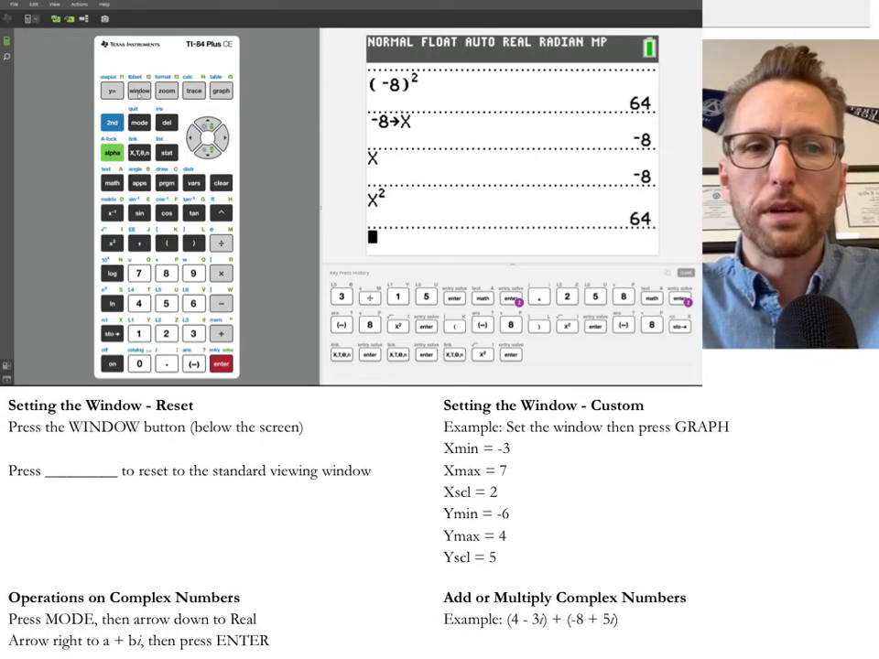
{"action": "left_click", "coordinate": [140, 91]}
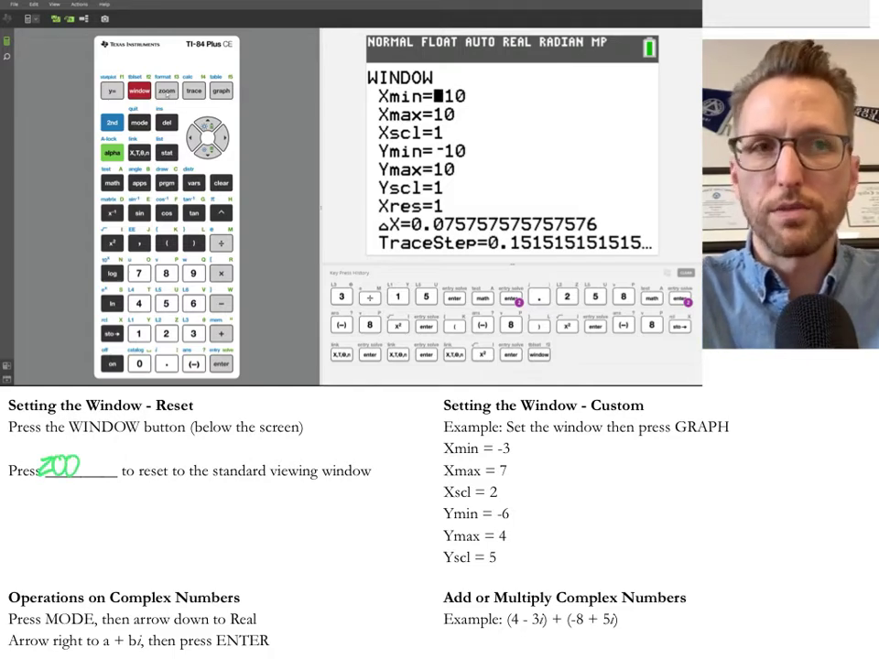
{"action": "left_click", "coordinate": [167, 91]}
{"action": "mouse_move", "coordinate": [77, 459]}
{"action": "left_mouse_down"}
{"action": "mouse_move", "coordinate": [83, 472]}
{"action": "mouse_move", "coordinate": [108, 466]}
{"action": "left_mouse_up"}
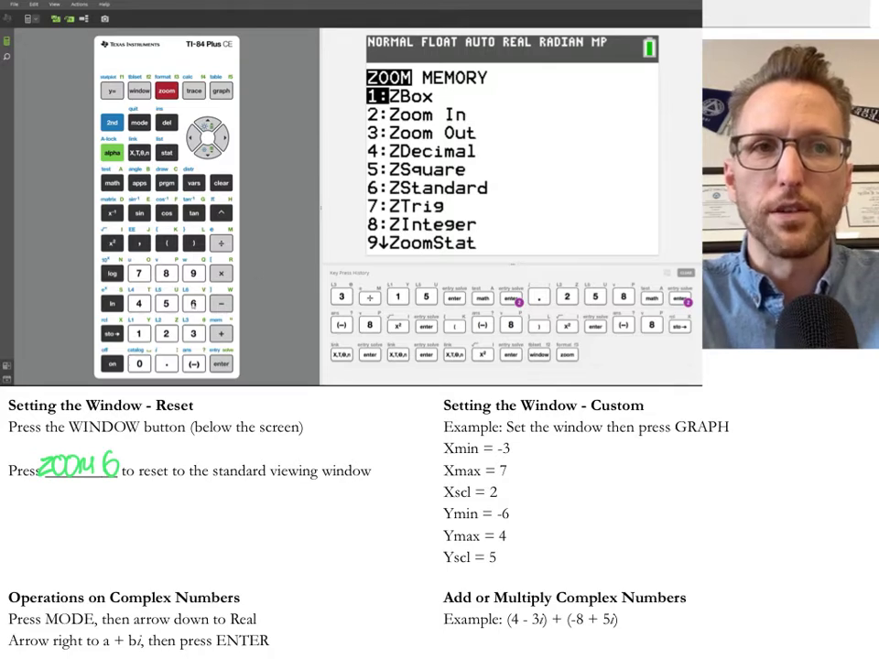
{"action": "left_click", "coordinate": [193, 303]}
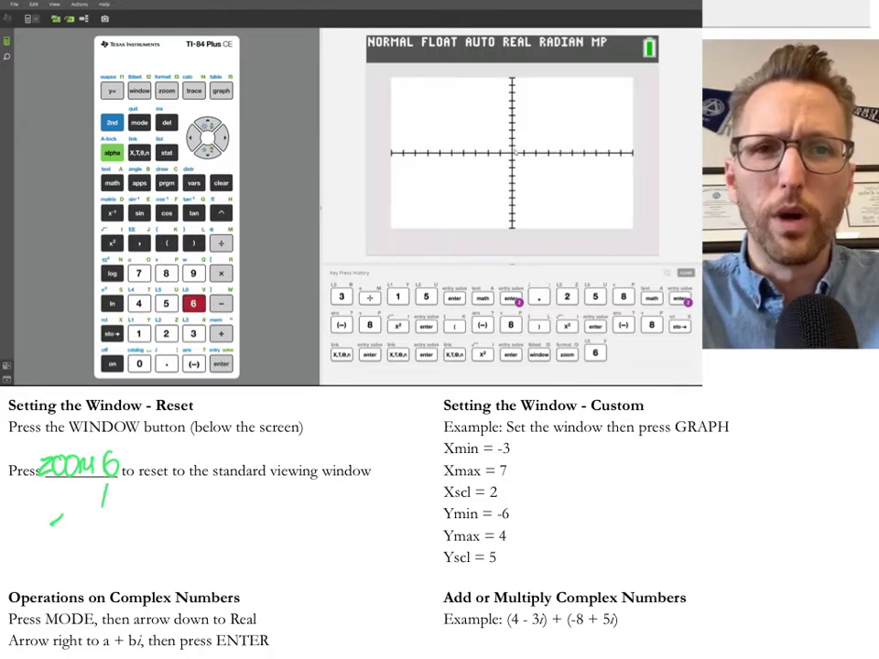
Step: Handwrite "standard" beneath the "ZOOM 6" answer and underline it
{"action": "left_click_drag", "start_coordinate": [51, 523], "coordinate": [52, 533]}
{"action": "mouse_move", "coordinate": [72, 511]}
{"action": "left_mouse_down"}
{"action": "mouse_move", "coordinate": [69, 531]}
{"action": "mouse_move", "coordinate": [75, 518]}
{"action": "left_mouse_up"}
{"action": "mouse_move", "coordinate": [80, 518]}
{"action": "left_mouse_down"}
{"action": "mouse_move", "coordinate": [81, 529]}
{"action": "mouse_move", "coordinate": [141, 522]}
{"action": "mouse_move", "coordinate": [153, 494]}
{"action": "mouse_move", "coordinate": [119, 544]}
{"action": "left_mouse_up"}
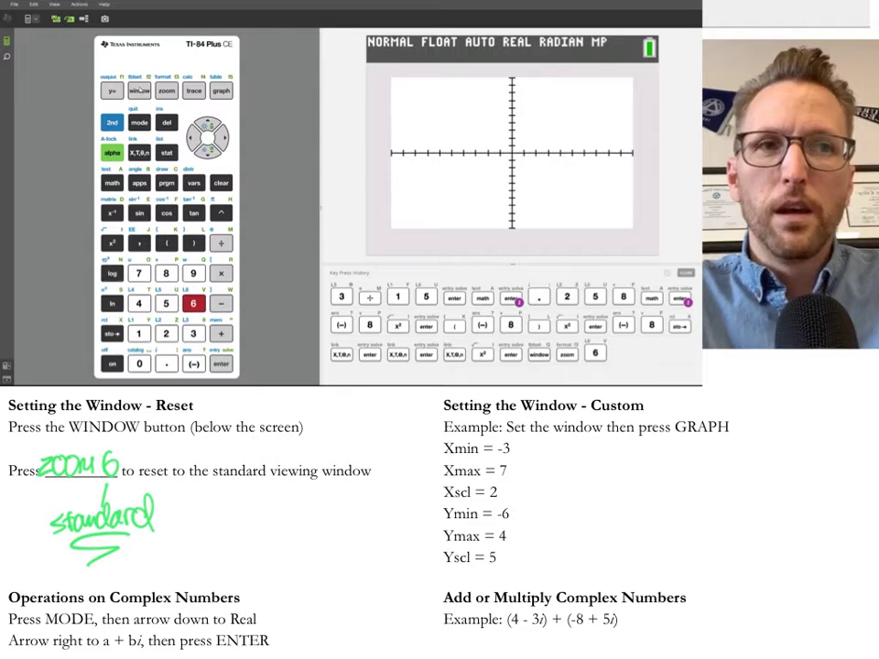
Step: Set the graph window to Xmin -3, Xmax 7 and Xscl 2, handwriting "WINDOW Button" beside the custom window example
{"action": "left_click", "coordinate": [139, 91]}
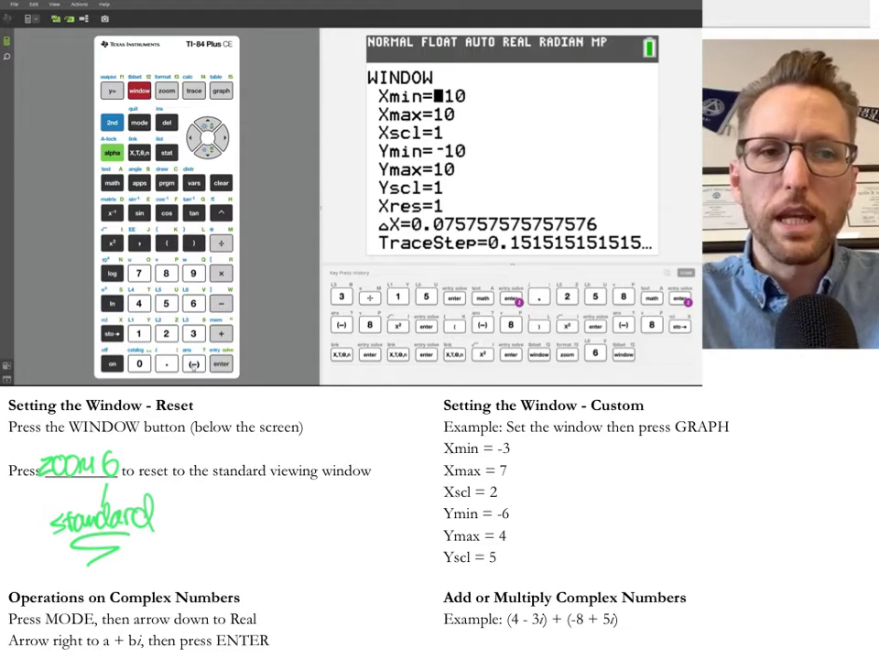
{"action": "left_click", "coordinate": [193, 363]}
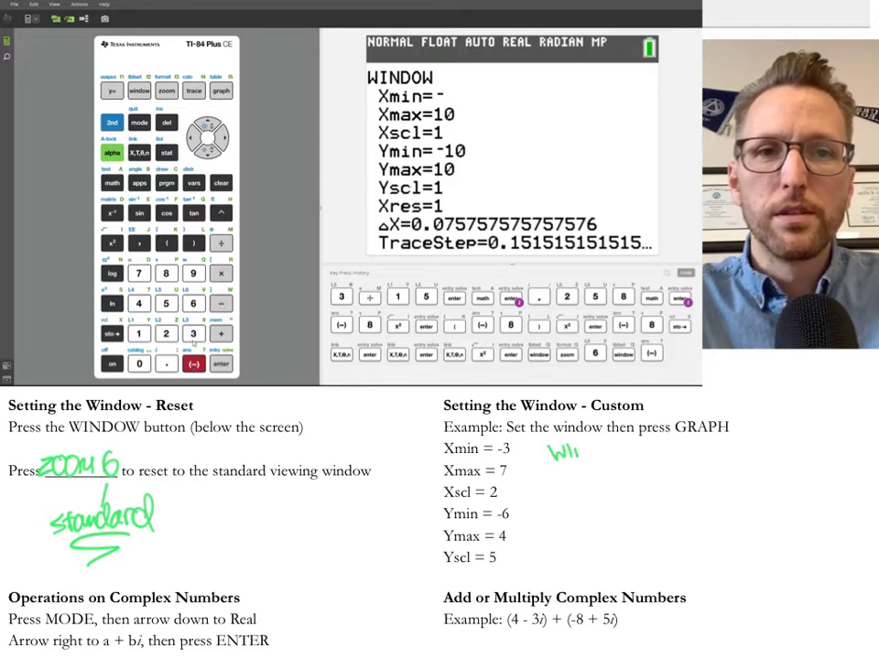
{"action": "left_click", "coordinate": [193, 333]}
{"action": "left_click", "coordinate": [221, 363]}
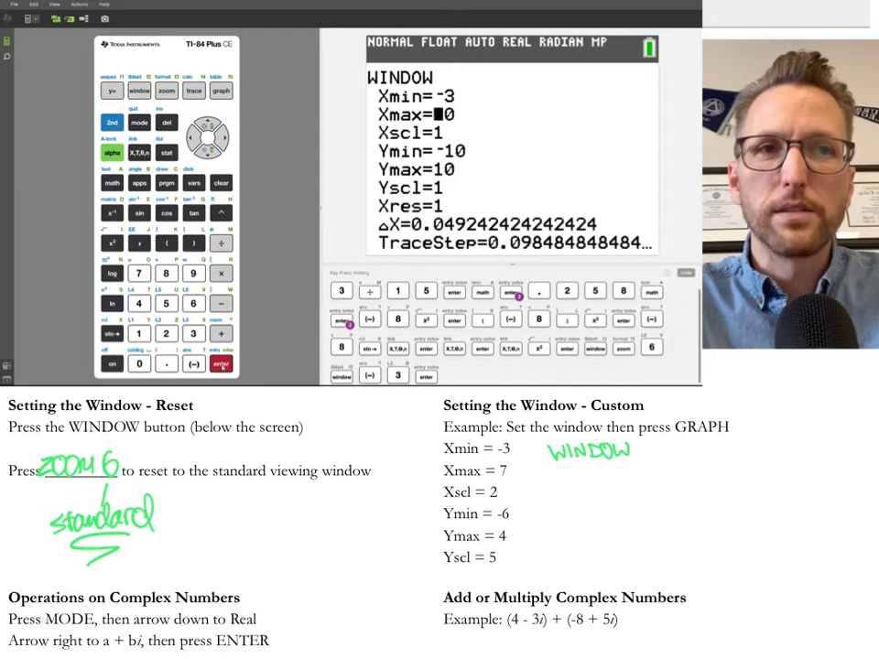
{"action": "left_click", "coordinate": [139, 273]}
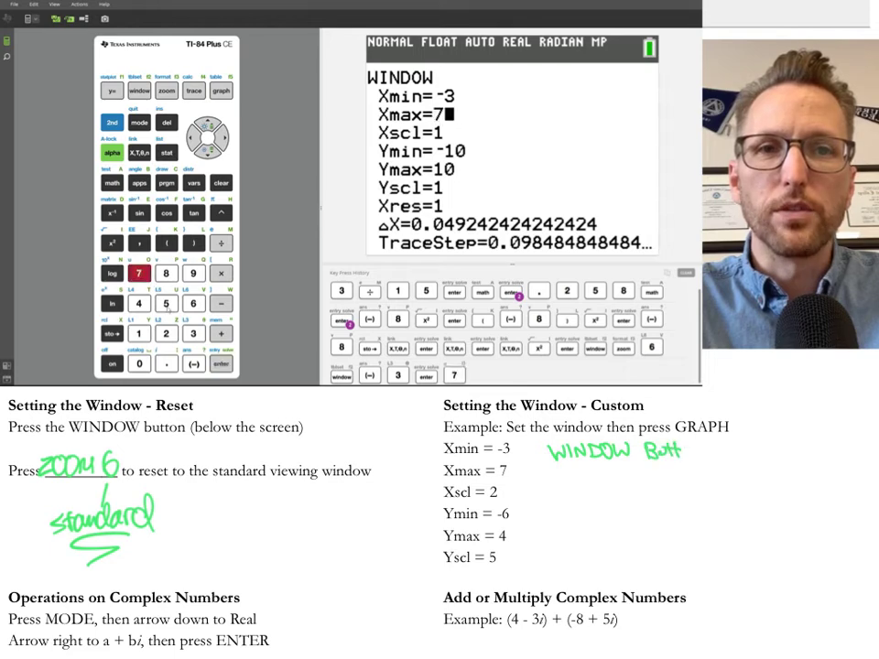
{"action": "key", "text": "Return"}
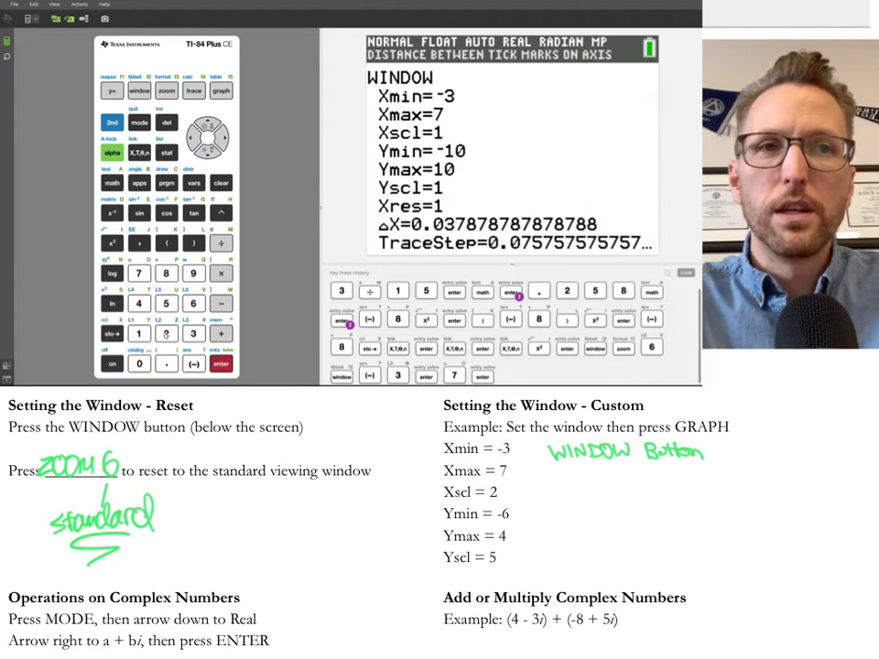
{"action": "left_click", "coordinate": [165, 333]}
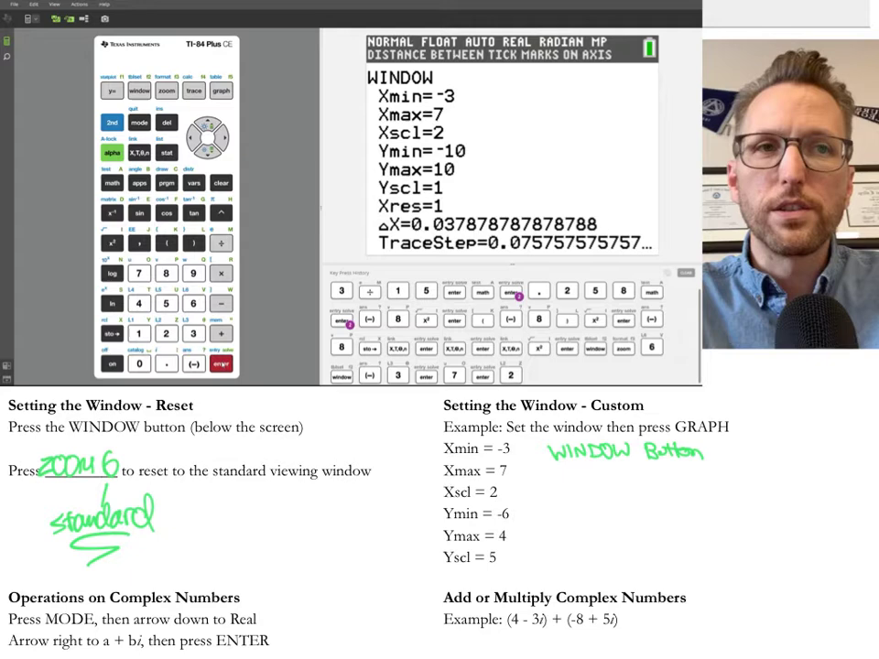
{"action": "left_click", "coordinate": [221, 363]}
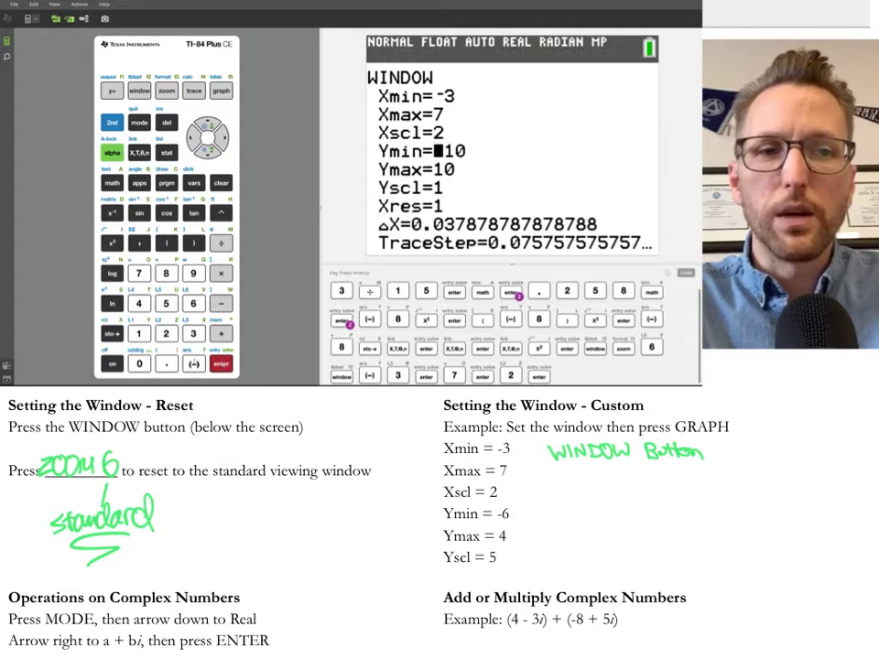
Step: Set Ymin -6, Ymax 4 and Yscl 5, label the "minus" and "negative" keys by hand, and display the graph
{"action": "left_click", "coordinate": [193, 363]}
{"action": "left_click", "coordinate": [194, 303]}
{"action": "left_click", "coordinate": [222, 364]}
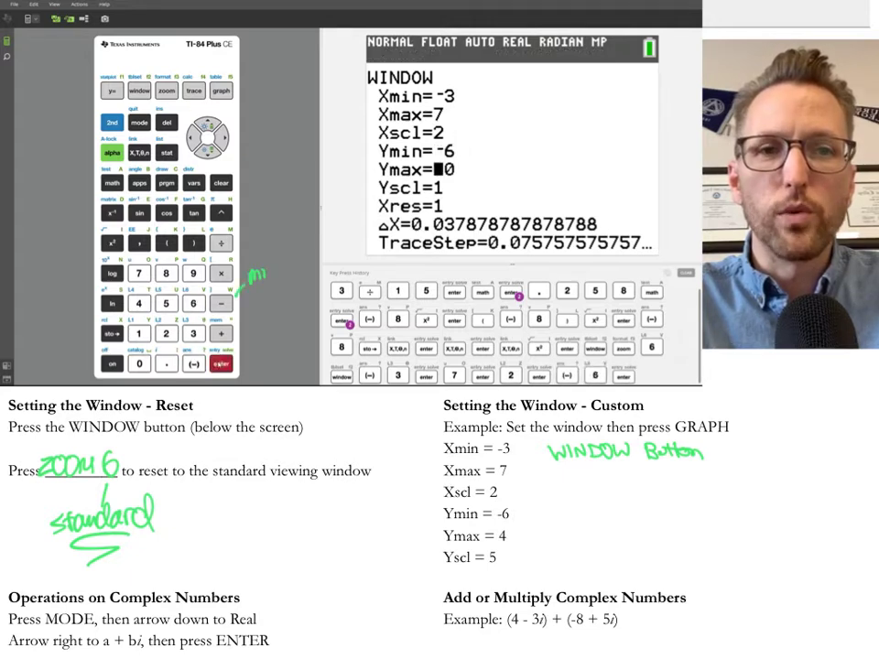
{"action": "left_click", "coordinate": [138, 303]}
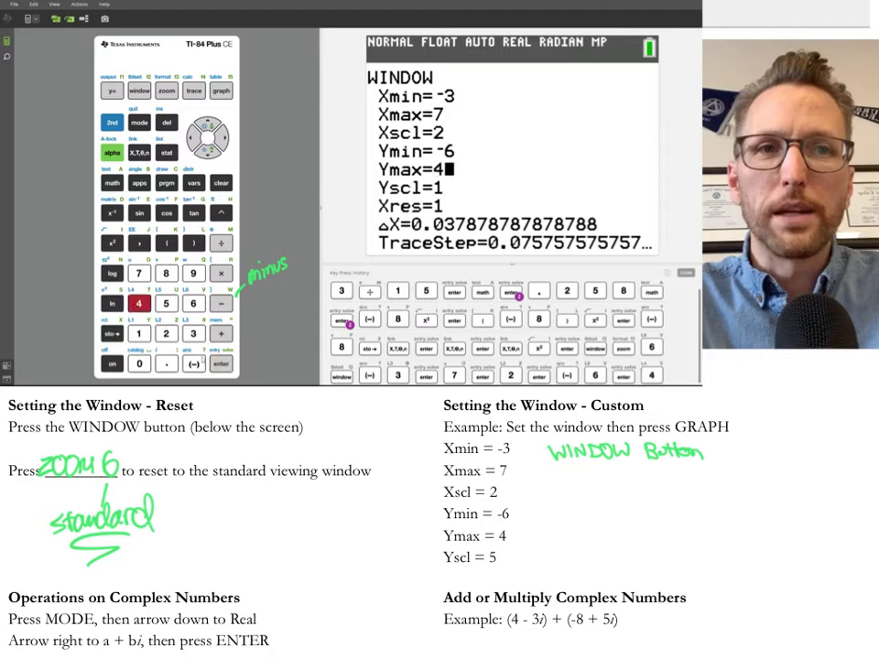
{"action": "left_click", "coordinate": [222, 364]}
{"action": "left_click", "coordinate": [166, 304]}
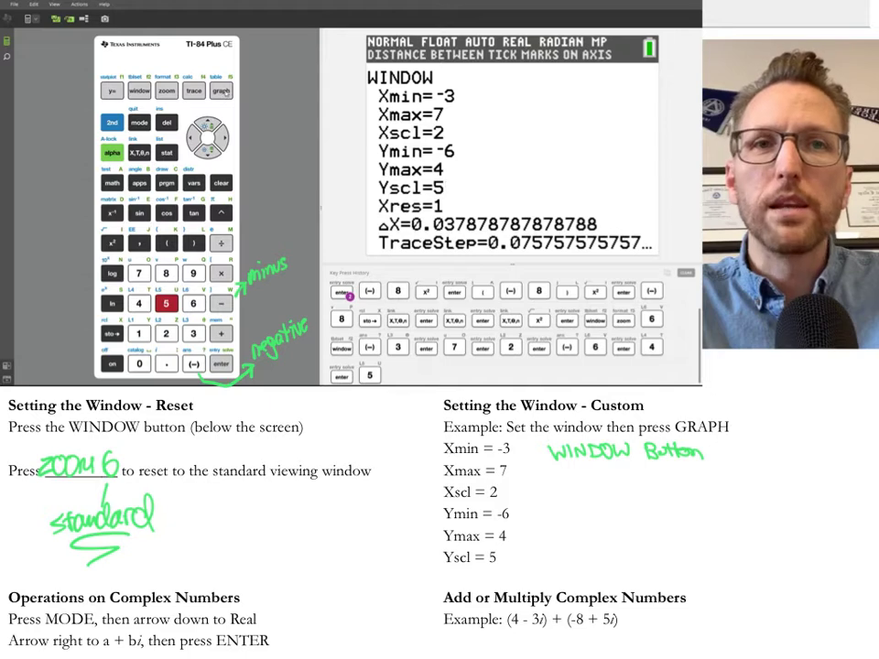
{"action": "left_click", "coordinate": [222, 90]}
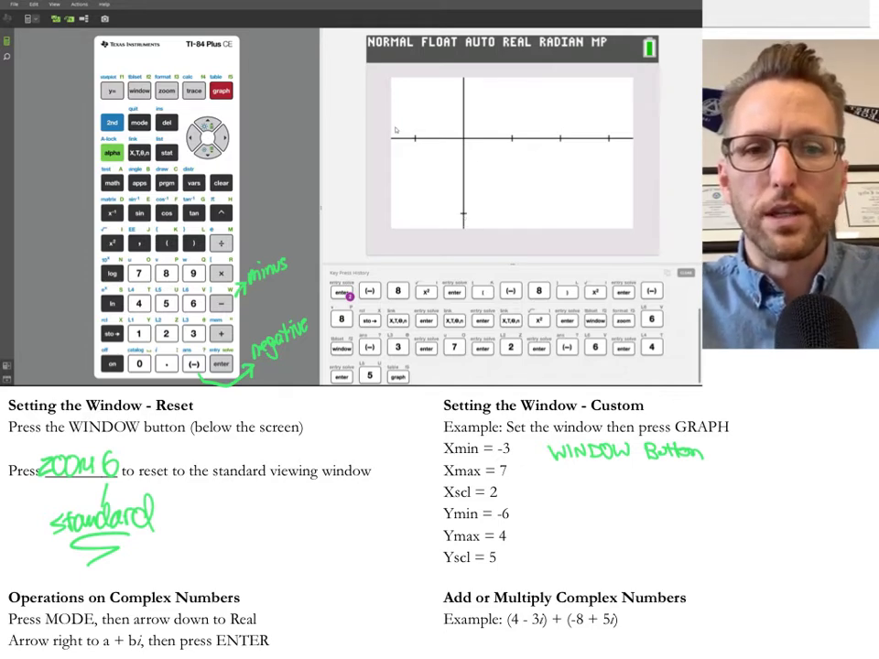
Step: Change the calculator's number type mode from REAL to a+bi for the Operations on Complex Numbers section
{"action": "scroll", "coordinate": [439, 522], "scroll_direction": "down", "scroll_amount": 2}
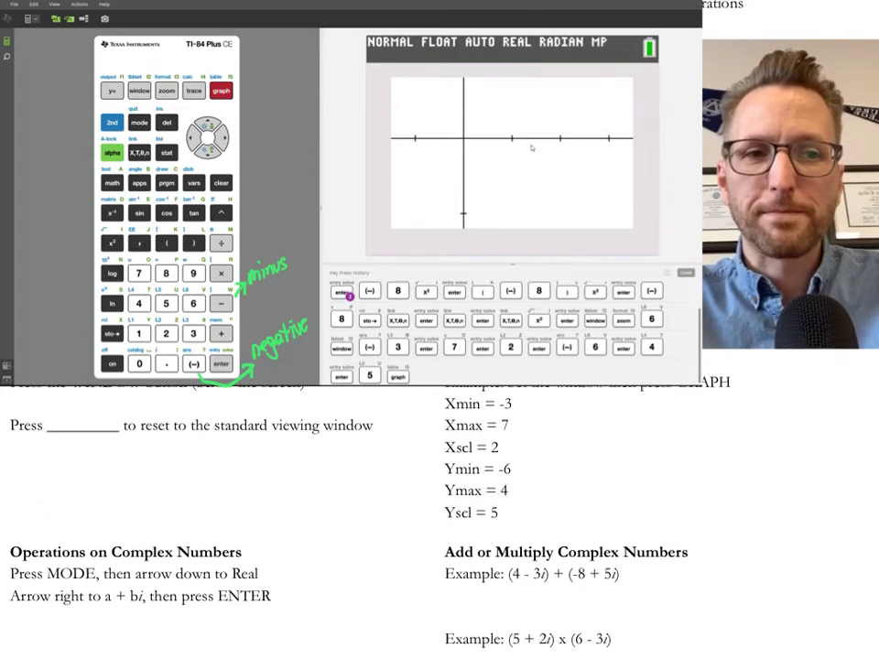
{"action": "scroll", "coordinate": [531, 148], "scroll_direction": "down", "scroll_amount": 3}
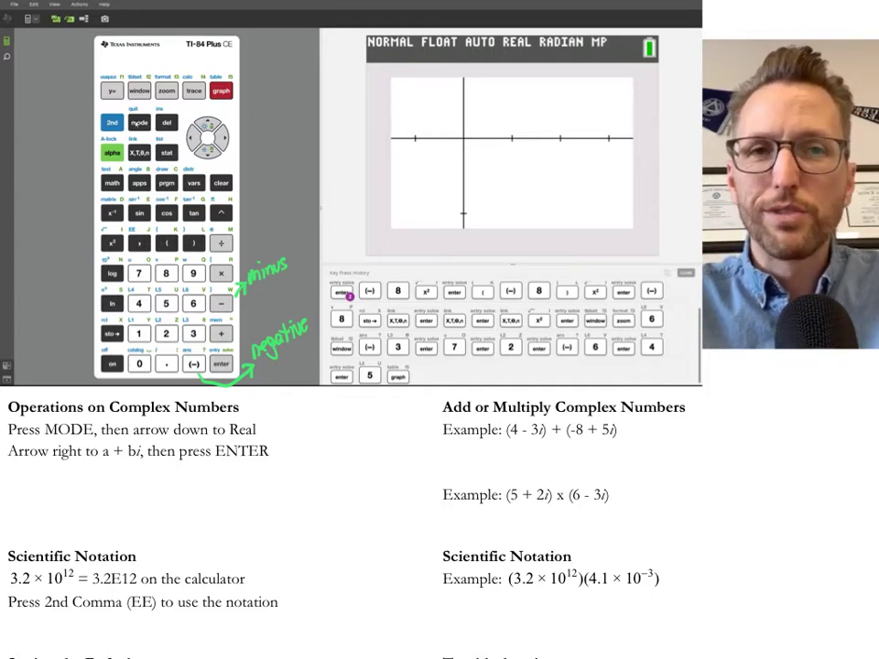
{"action": "left_click", "coordinate": [138, 122]}
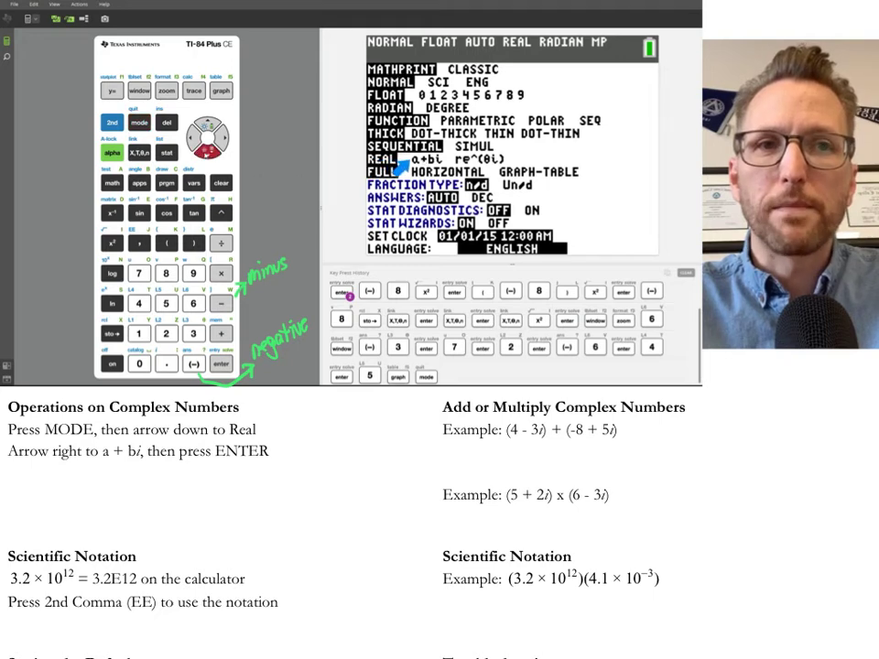
{"action": "left_click", "coordinate": [207, 151]}
{"action": "key", "text": "Down"}
{"action": "key", "text": "Down"}
{"action": "key", "text": "Down"}
{"action": "key", "text": "Down"}
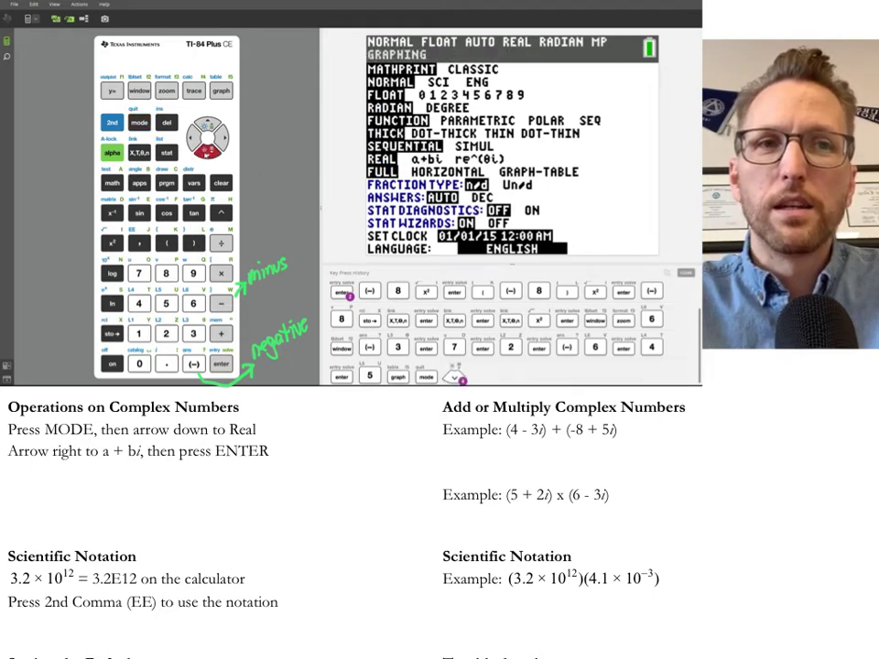
{"action": "key", "text": "Right"}
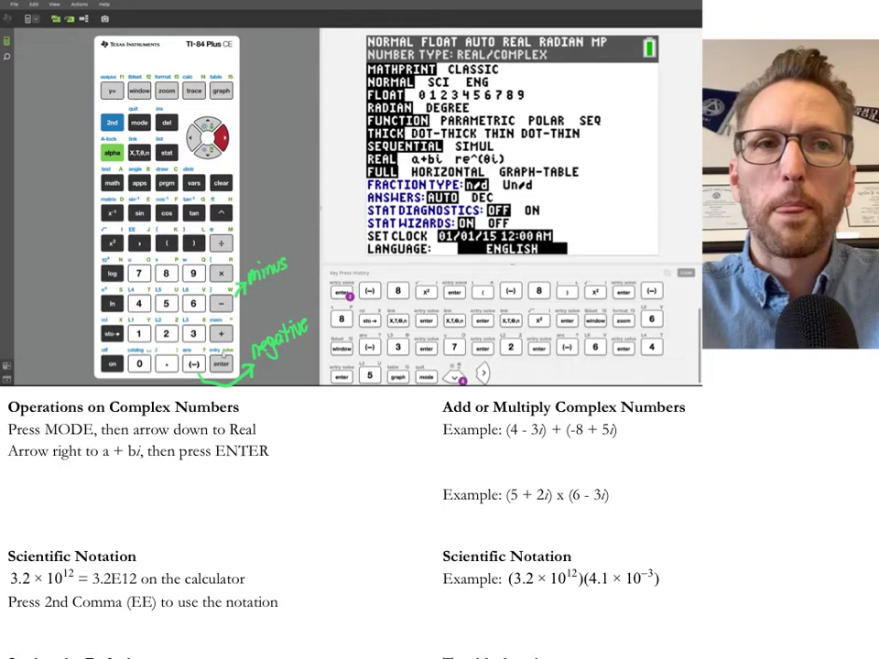
{"action": "left_click", "coordinate": [221, 365]}
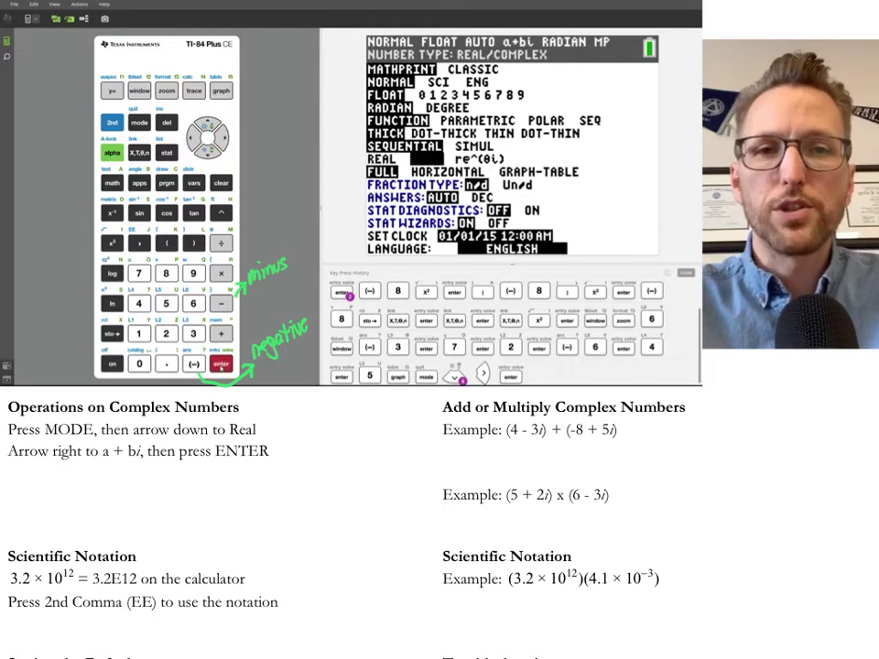
Step: Handwrite "i is imaginary" under the complex number instructions and return to a cleared home screen
{"action": "left_click", "coordinate": [39, 469]}
{"action": "mouse_move", "coordinate": [38, 477]}
{"action": "left_mouse_down"}
{"action": "mouse_move", "coordinate": [36, 491]}
{"action": "mouse_move", "coordinate": [188, 485]}
{"action": "mouse_move", "coordinate": [194, 499]}
{"action": "left_mouse_up"}
{"action": "left_click", "coordinate": [68, 467]}
{"action": "left_click", "coordinate": [112, 122]}
{"action": "left_click", "coordinate": [139, 122]}
{"action": "left_click", "coordinate": [223, 184]}
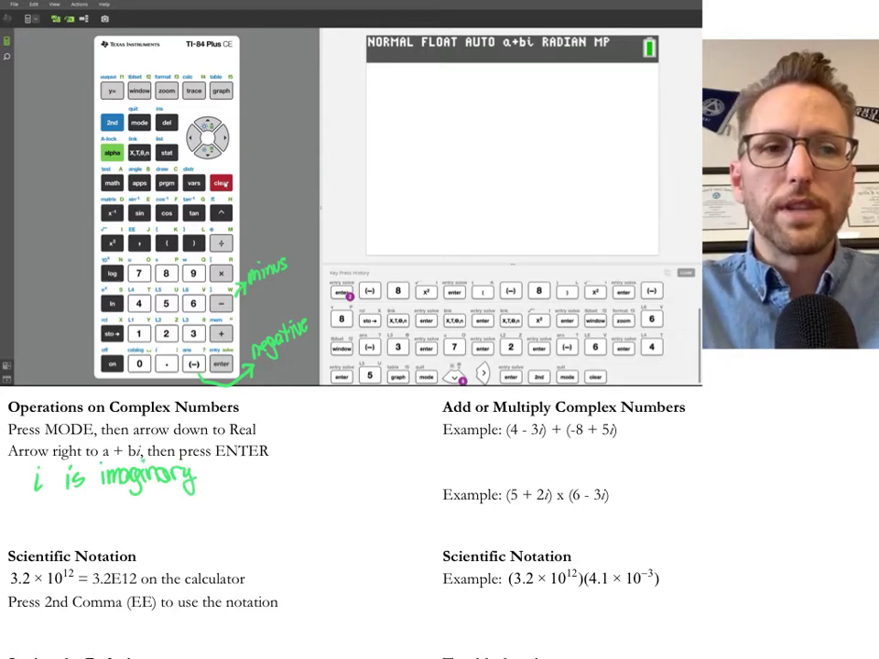
Step: Add "(woooo)" to the imaginary note and begin the first complex example by entering (4-3
{"action": "mouse_move", "coordinate": [216, 465]}
{"action": "left_mouse_down"}
{"action": "mouse_move", "coordinate": [211, 491]}
{"action": "mouse_move", "coordinate": [231, 470]}
{"action": "left_mouse_up"}
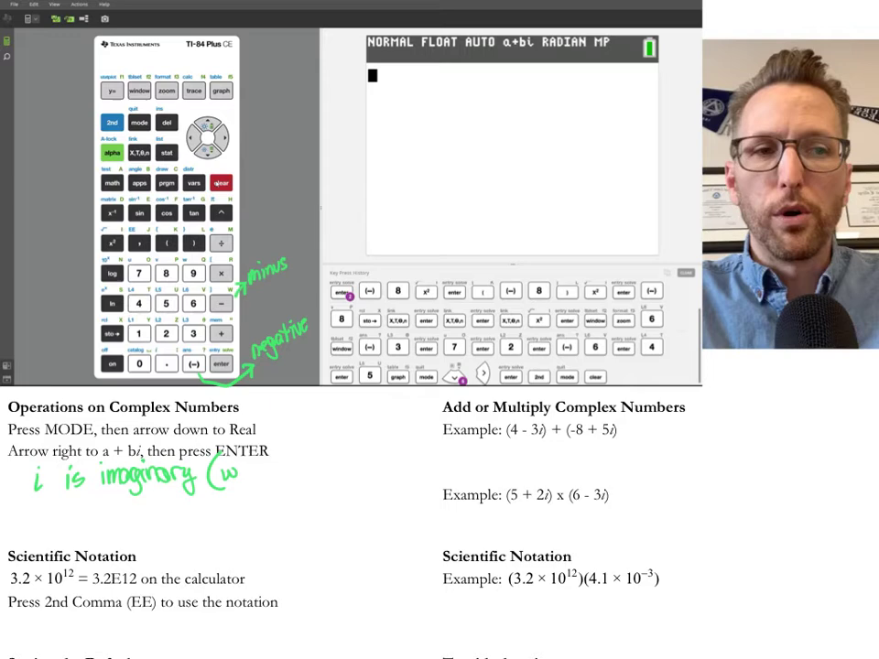
{"action": "left_click", "coordinate": [165, 244]}
{"action": "left_click_drag", "start_coordinate": [269, 448], "coordinate": [276, 485]}
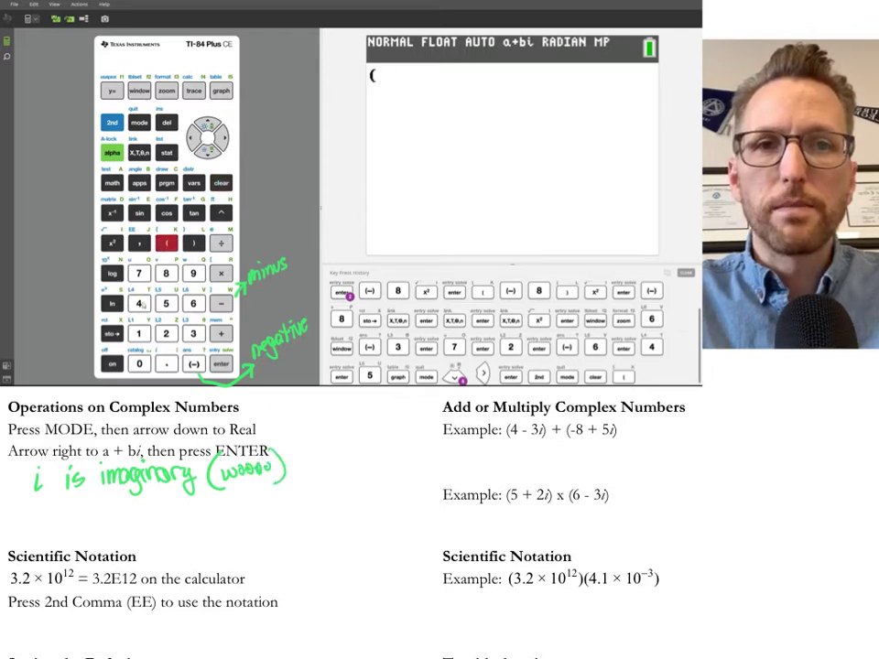
{"action": "left_click", "coordinate": [141, 304]}
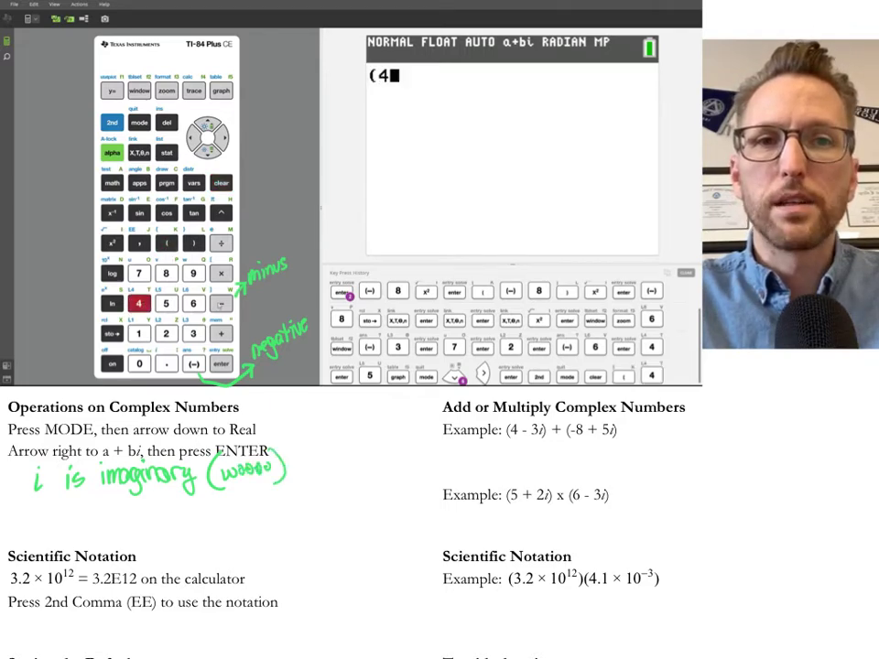
{"action": "left_click_drag", "start_coordinate": [34, 518], "coordinate": [35, 533]}
{"action": "left_click", "coordinate": [220, 303]}
{"action": "left_click", "coordinate": [193, 334]}
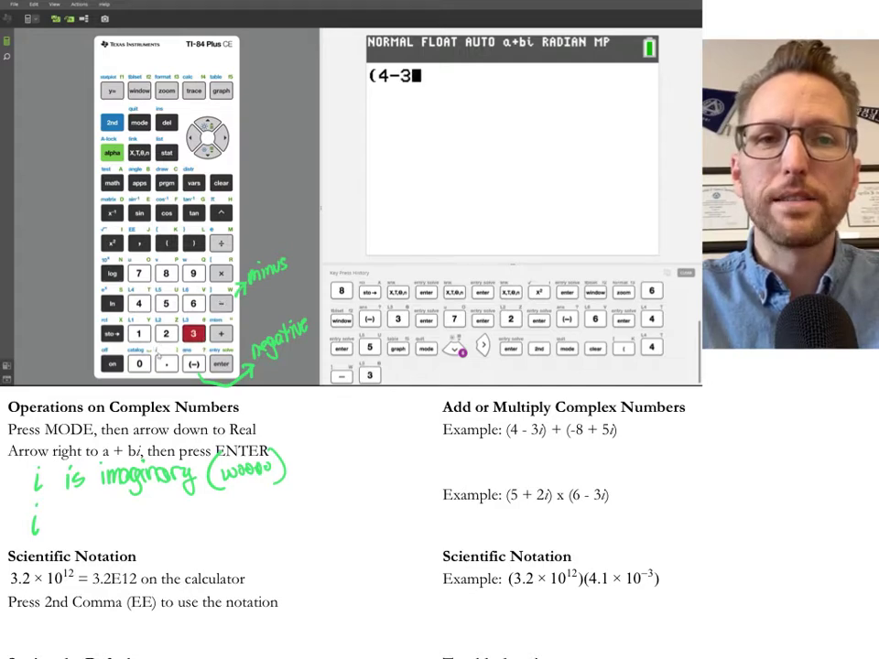
Step: Handwrite "i is 2nd decimal" and extend the calculator entry to (4-3i)+( with the imaginary unit
{"action": "mouse_move", "coordinate": [59, 518]}
{"action": "left_mouse_down"}
{"action": "mouse_move", "coordinate": [60, 532]}
{"action": "mouse_move", "coordinate": [167, 531]}
{"action": "left_mouse_up"}
{"action": "left_click", "coordinate": [112, 122]}
{"action": "left_click", "coordinate": [167, 363]}
{"action": "left_click", "coordinate": [193, 242]}
{"action": "left_click_drag", "start_coordinate": [169, 524], "coordinate": [179, 530]}
{"action": "mouse_move", "coordinate": [190, 518]}
{"action": "left_mouse_down"}
{"action": "mouse_move", "coordinate": [191, 530]}
{"action": "mouse_move", "coordinate": [227, 530]}
{"action": "left_mouse_up"}
{"action": "left_click", "coordinate": [221, 336]}
{"action": "left_click", "coordinate": [169, 244]}
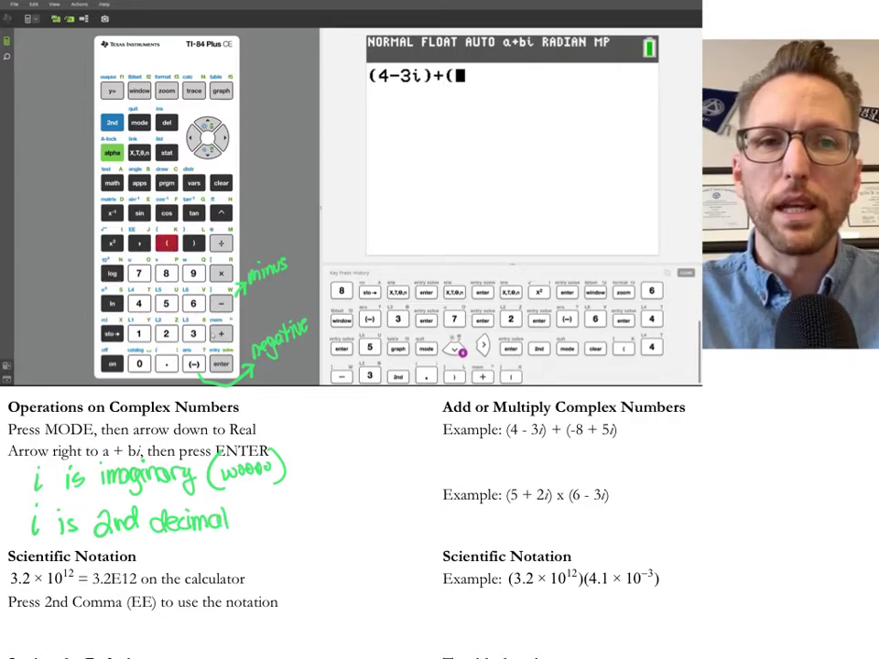
Step: Complete the expression with -8+5i and a closing parenthesis, adding "on calc" to the handwritten note about i
{"action": "left_click", "coordinate": [194, 365]}
{"action": "mouse_move", "coordinate": [247, 518]}
{"action": "left_mouse_down"}
{"action": "mouse_move", "coordinate": [245, 529]}
{"action": "mouse_move", "coordinate": [244, 516]}
{"action": "left_mouse_up"}
{"action": "mouse_move", "coordinate": [254, 517]}
{"action": "left_mouse_down"}
{"action": "mouse_move", "coordinate": [266, 529]}
{"action": "mouse_move", "coordinate": [312, 528]}
{"action": "left_mouse_up"}
{"action": "left_click", "coordinate": [167, 272]}
{"action": "left_click", "coordinate": [220, 333]}
{"action": "left_click", "coordinate": [166, 303]}
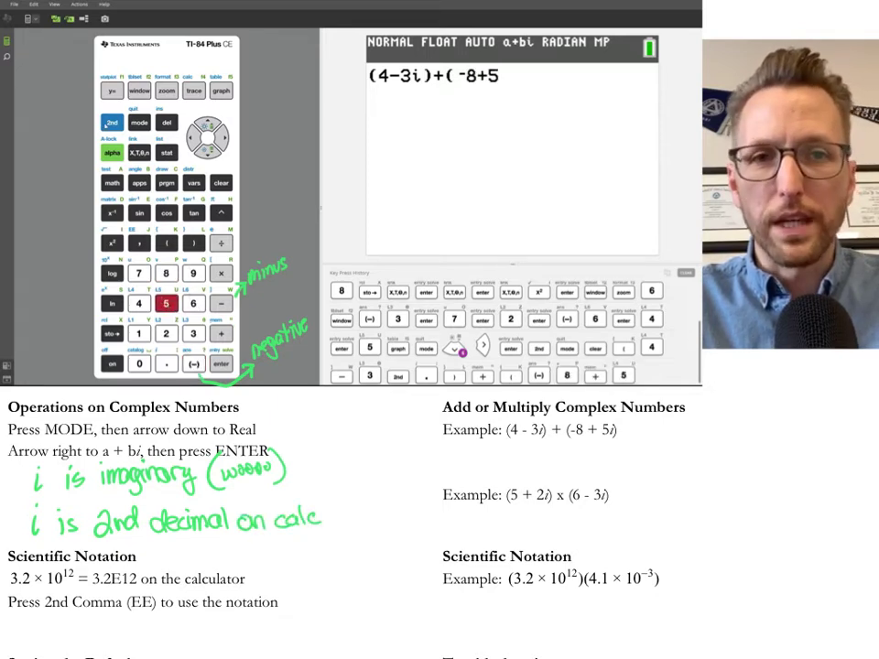
{"action": "left_click", "coordinate": [112, 122]}
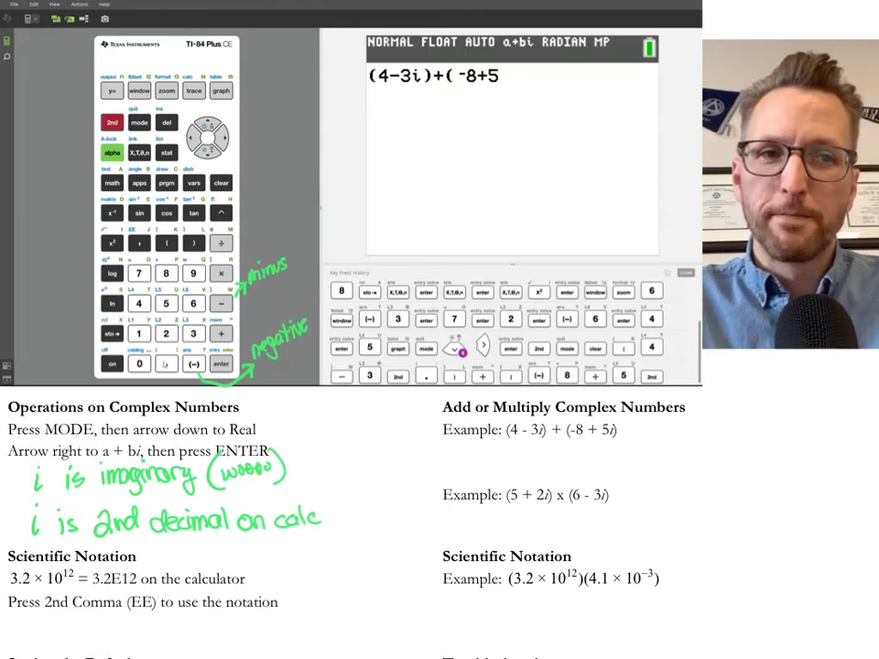
{"action": "left_click", "coordinate": [165, 363]}
{"action": "left_click", "coordinate": [194, 243]}
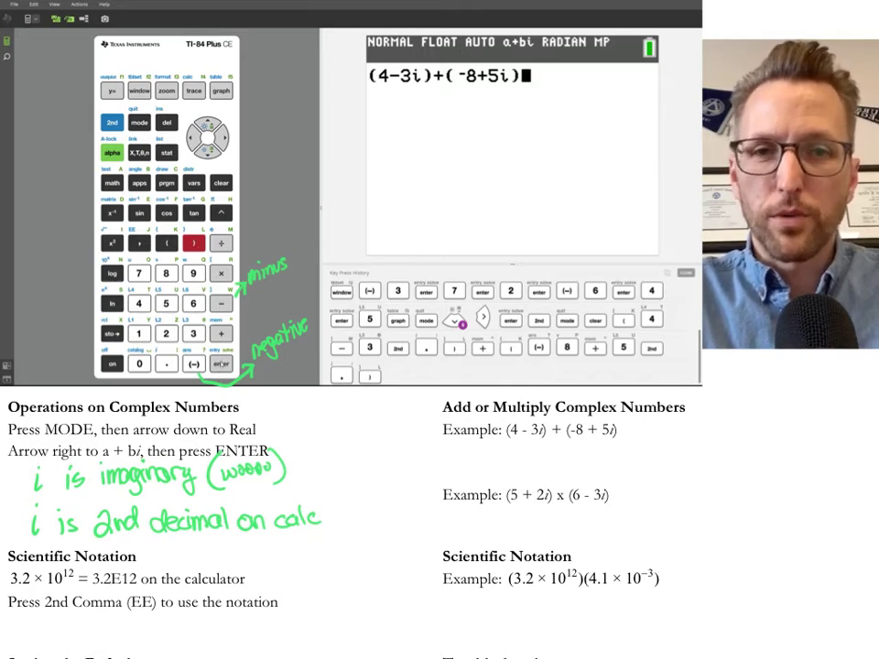
Step: Evaluate (4-3i)+(-8+5i) and recall it as a new entry, noting "2nd ENTER use previous ENTRY" in blue beside the example
{"action": "left_click", "coordinate": [221, 364]}
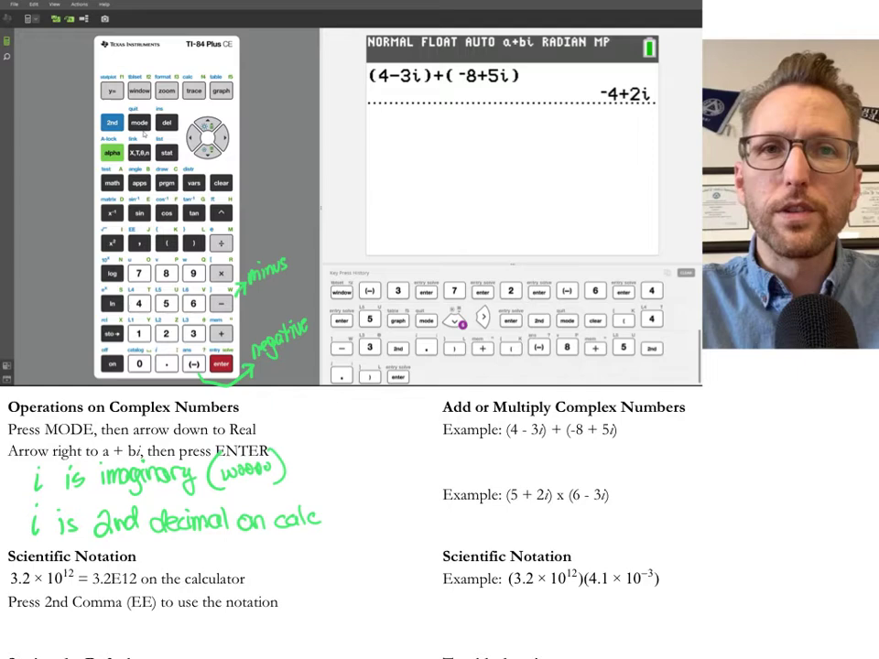
{"action": "left_click", "coordinate": [111, 121]}
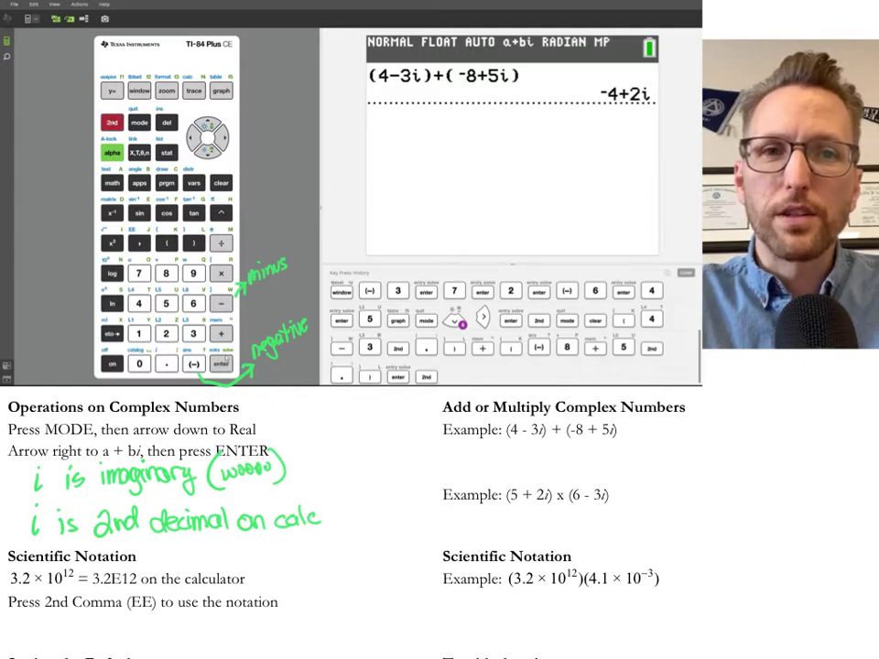
{"action": "left_click", "coordinate": [220, 364]}
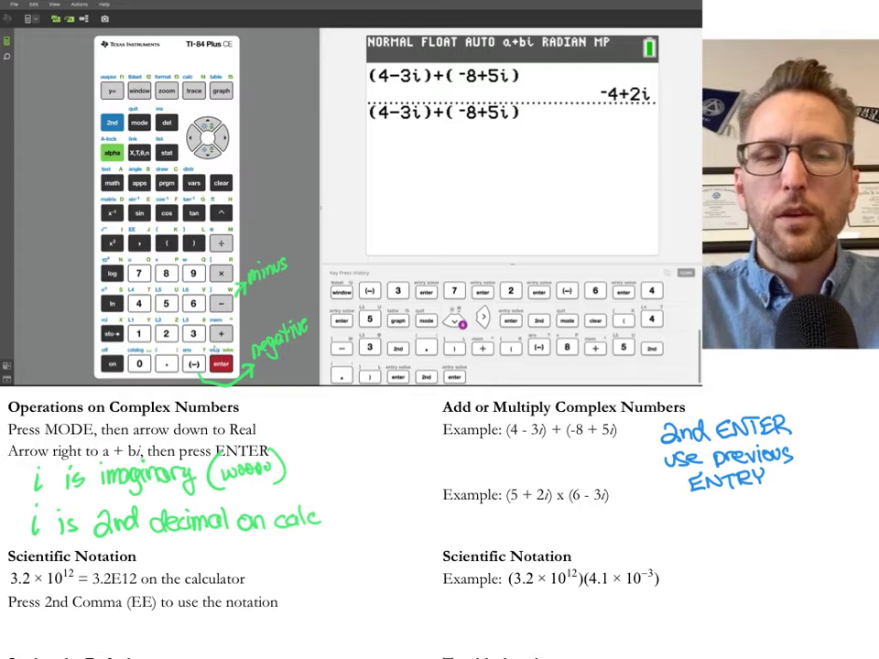
Step: Jump to the start of the recalled entry, place the cursor on the 4, and handwrite "2nd Left arrow" in blue beside the multiplication example
{"action": "key", "text": "shift"}
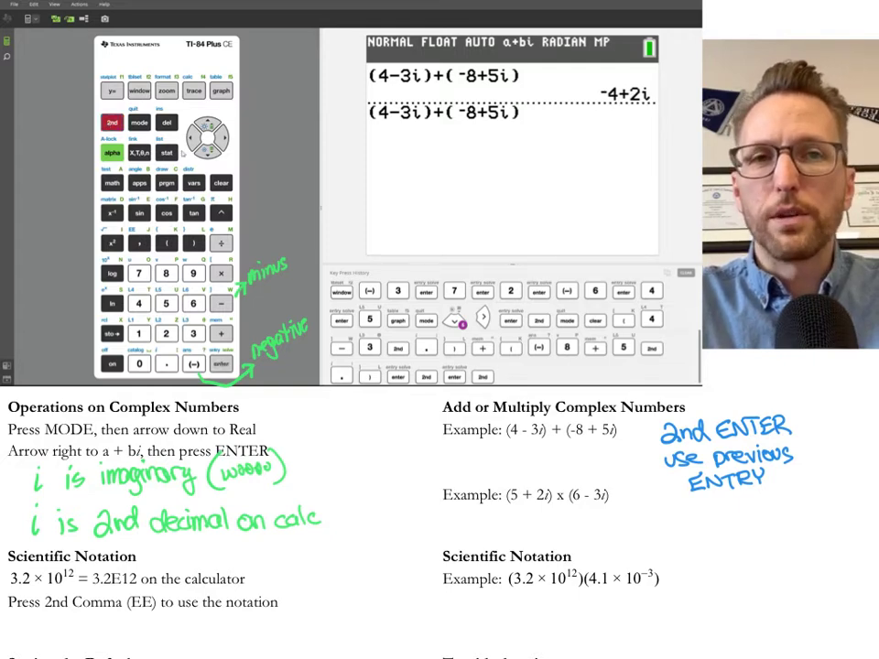
{"action": "key", "text": "Left"}
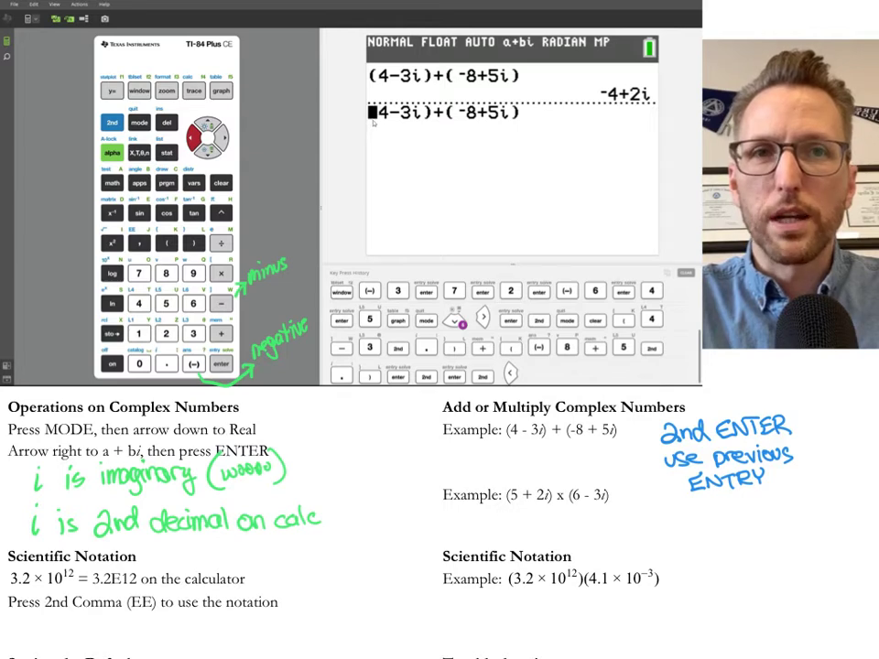
{"action": "left_click", "coordinate": [219, 136]}
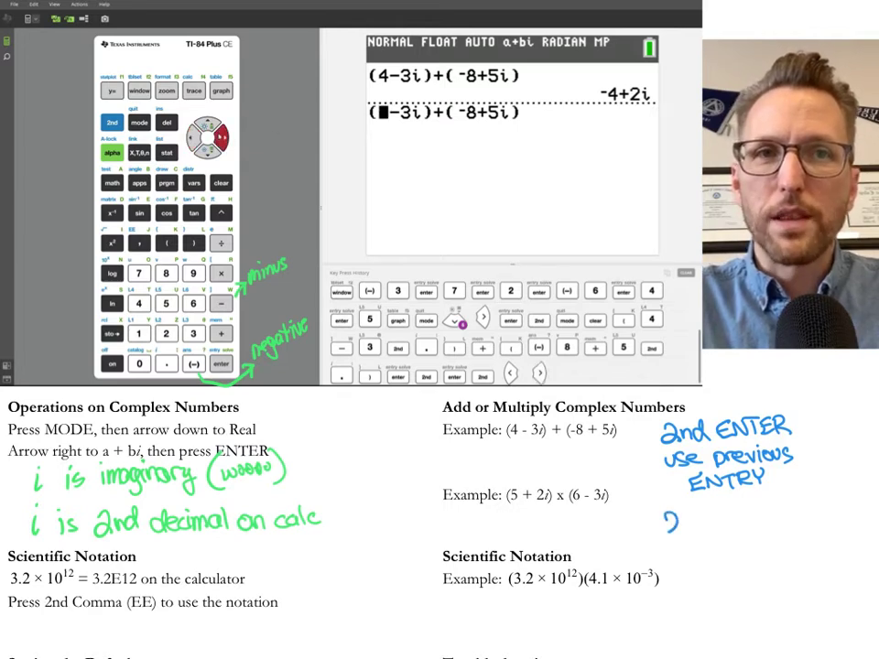
{"action": "mouse_move", "coordinate": [701, 520]}
{"action": "left_mouse_down"}
{"action": "mouse_move", "coordinate": [709, 529]}
{"action": "mouse_move", "coordinate": [733, 523]}
{"action": "mouse_move", "coordinate": [743, 503]}
{"action": "mouse_move", "coordinate": [746, 525]}
{"action": "left_mouse_up"}
{"action": "left_click_drag", "start_coordinate": [758, 512], "coordinate": [809, 512]}
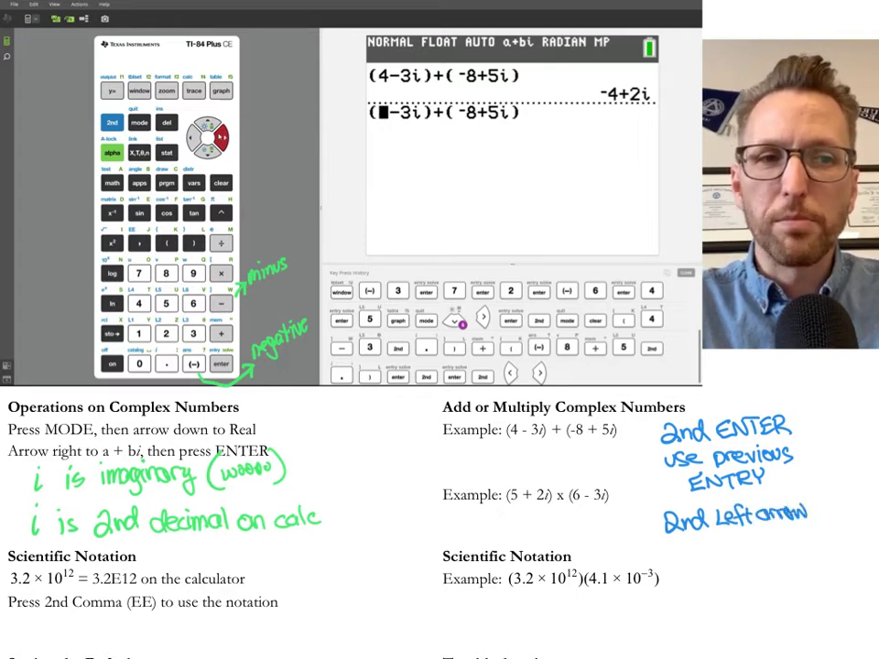
Step: Change the first complex number in the recalled entry to 5+2i and move to the plus operator, extending the blue note with "all the way left"
{"action": "key", "text": "5"}
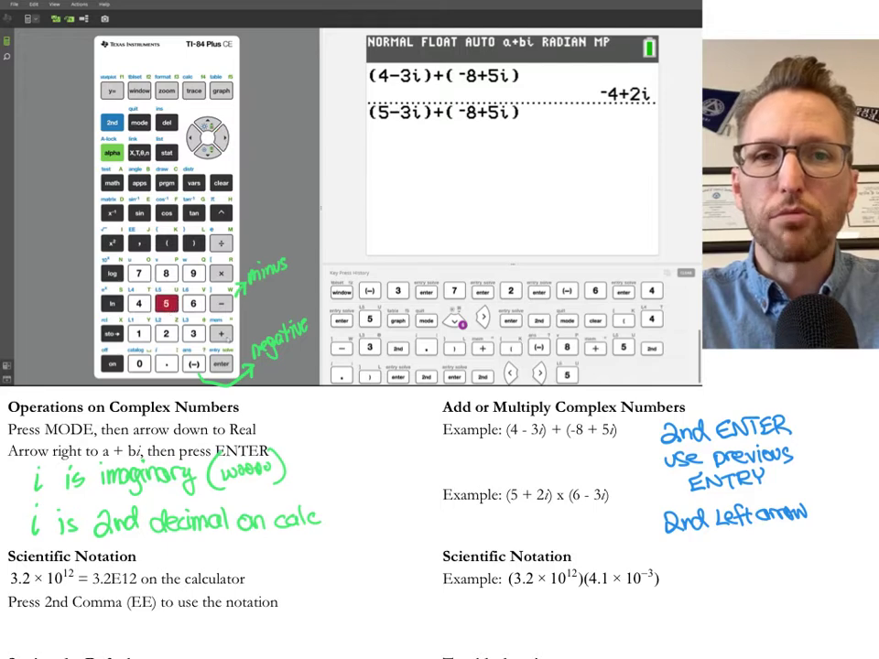
{"action": "key", "text": "plus"}
{"action": "left_click", "coordinate": [170, 335]}
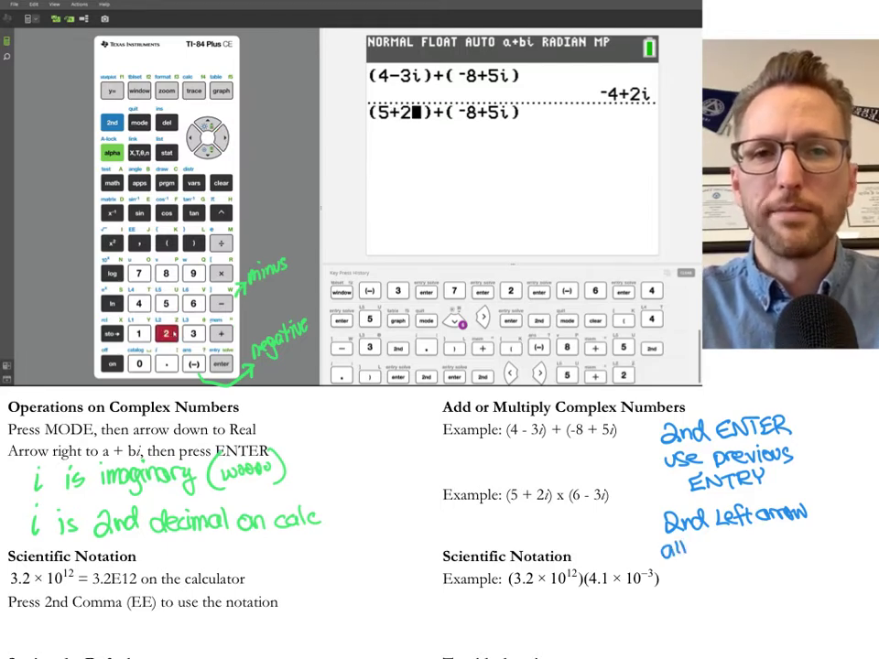
{"action": "left_click", "coordinate": [222, 137]}
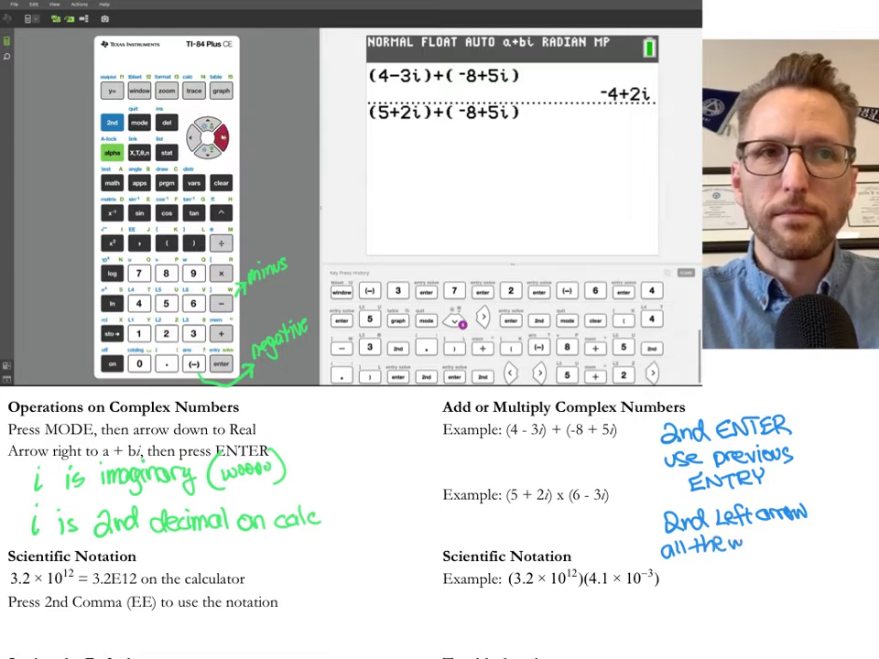
{"action": "left_click", "coordinate": [222, 137]}
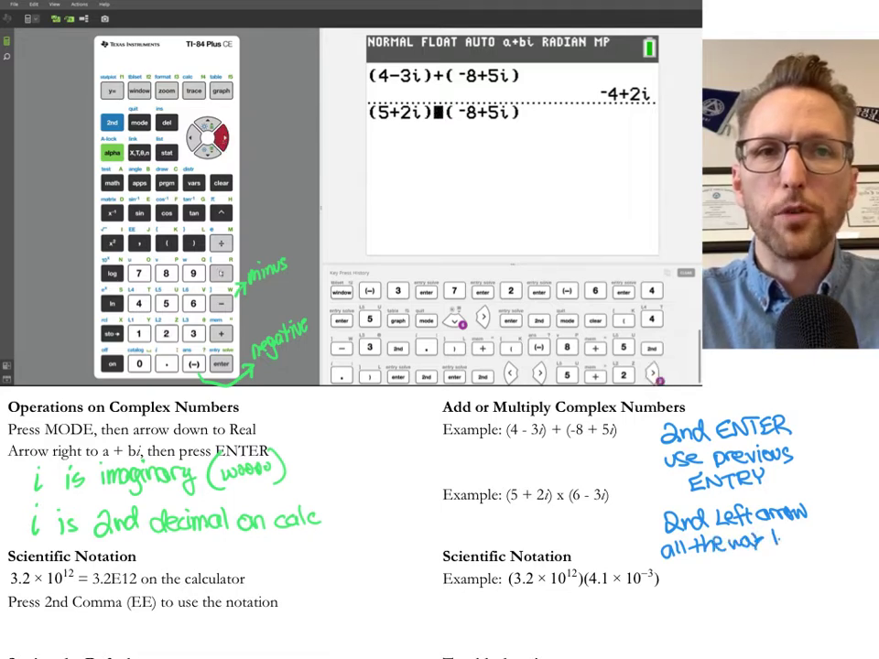
Step: Change the rest of the entry to *(6-3i) and evaluate it, annotating the calculator's del key with a green arrow and "handy"
{"action": "left_click", "coordinate": [221, 273]}
{"action": "left_click", "coordinate": [222, 137]}
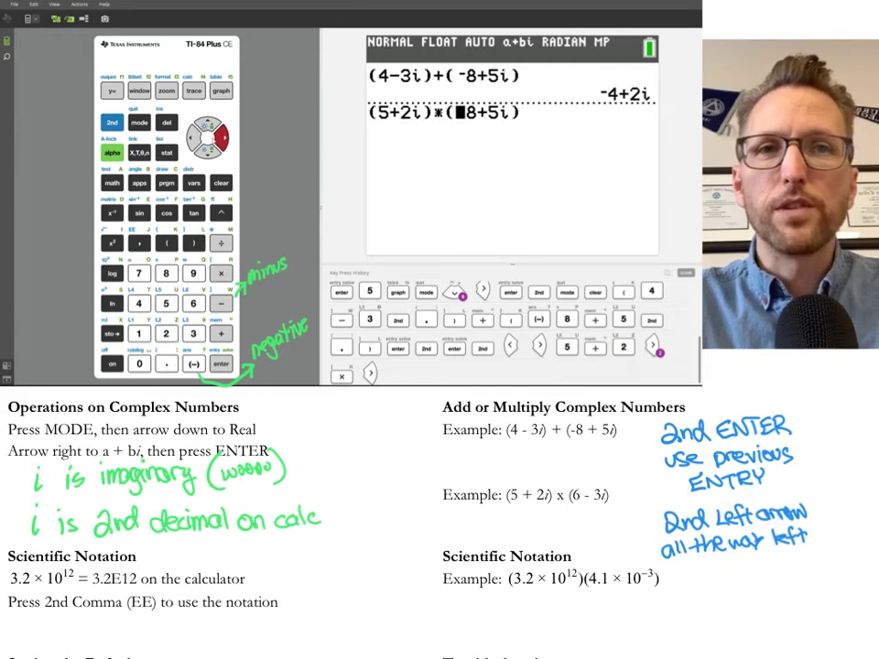
{"action": "left_click", "coordinate": [166, 123]}
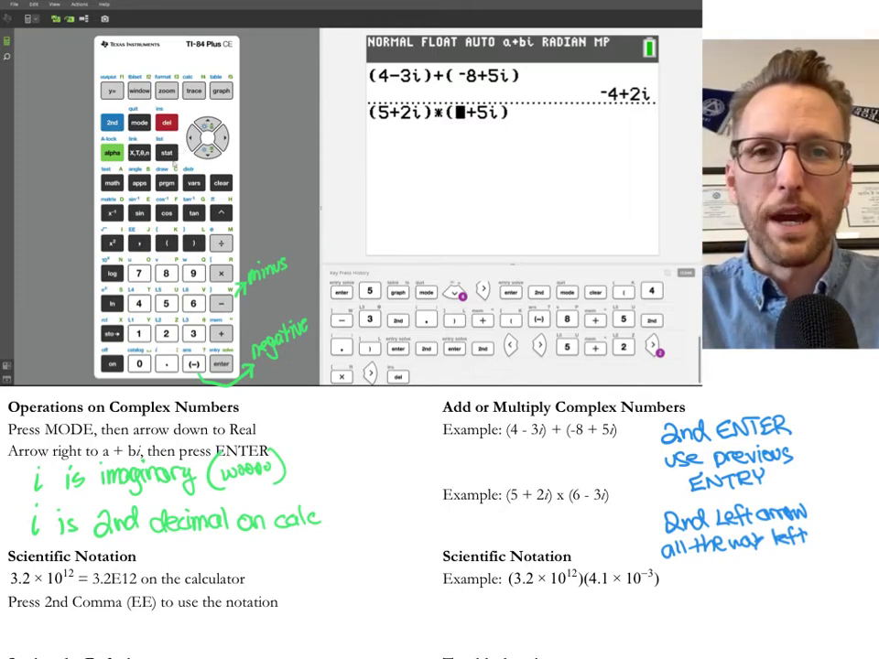
{"action": "left_click", "coordinate": [193, 303]}
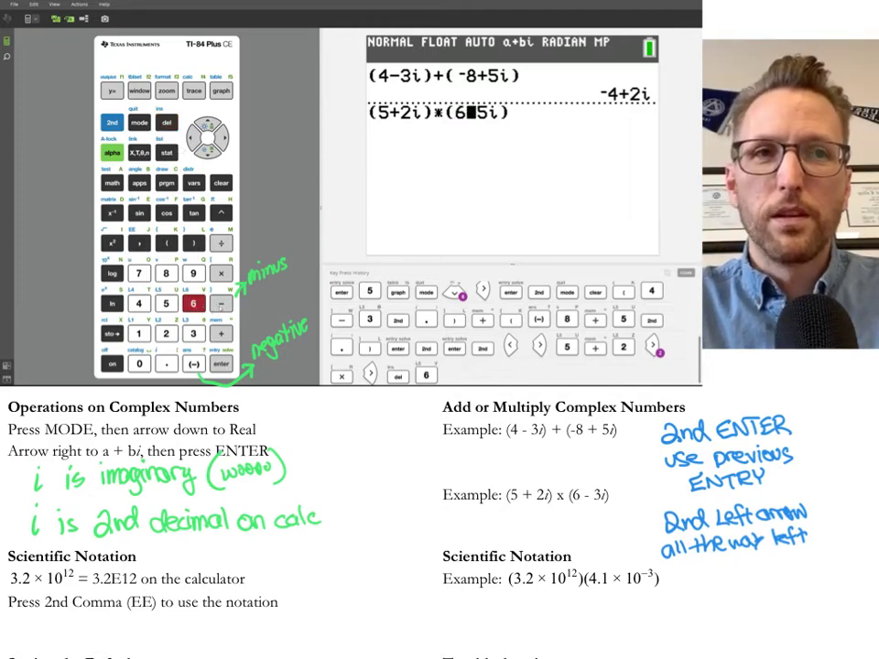
{"action": "left_click", "coordinate": [220, 303]}
{"action": "left_click", "coordinate": [193, 333]}
{"action": "left_click_drag", "start_coordinate": [184, 111], "coordinate": [289, 95]}
{"action": "left_click", "coordinate": [219, 364]}
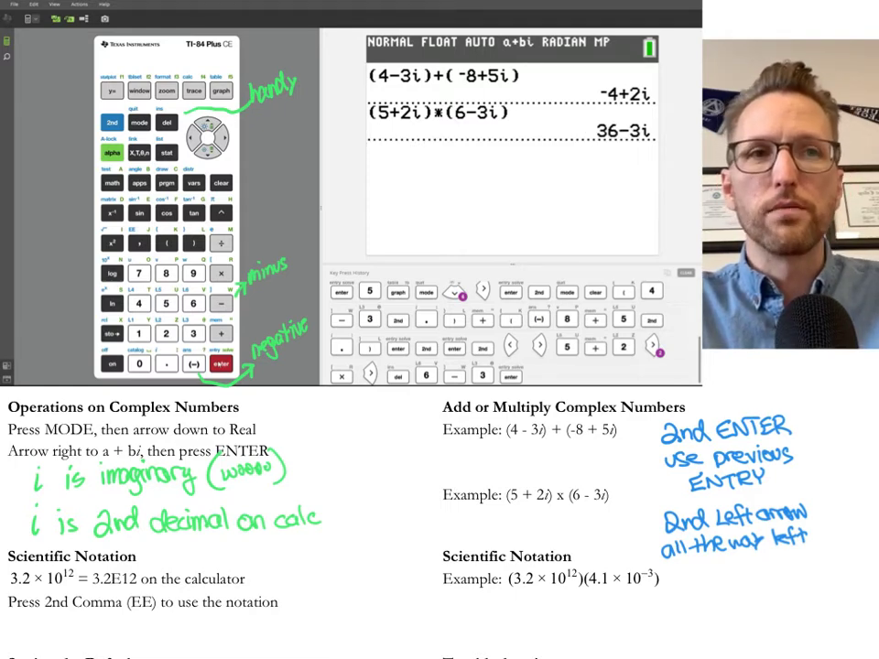
Step: Set the calculator's number type back to REAL in the mode settings and return to the home screen
{"action": "scroll", "coordinate": [440, 522], "scroll_direction": "down", "scroll_amount": 5}
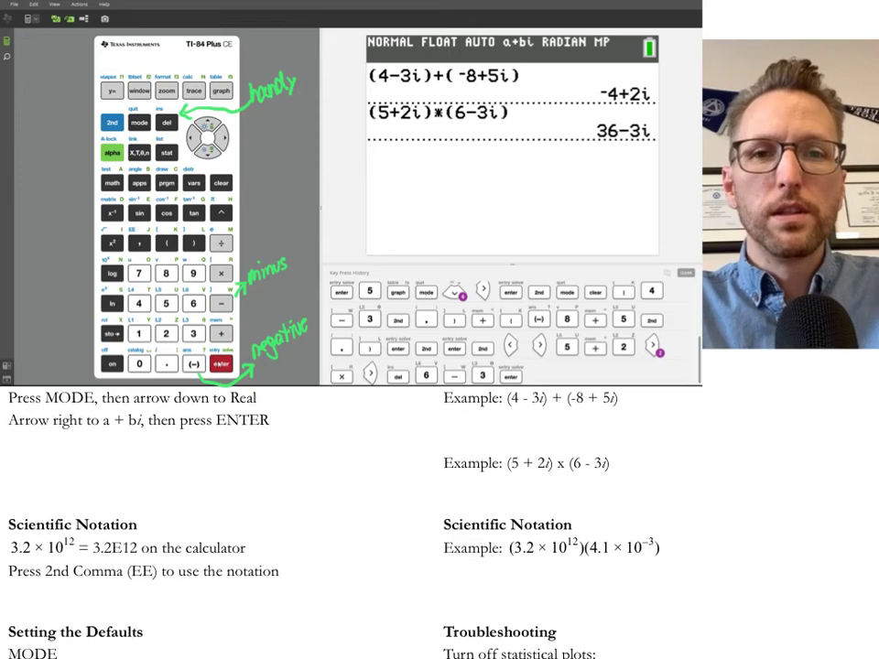
{"action": "scroll", "coordinate": [440, 522], "scroll_direction": "down", "scroll_amount": 1}
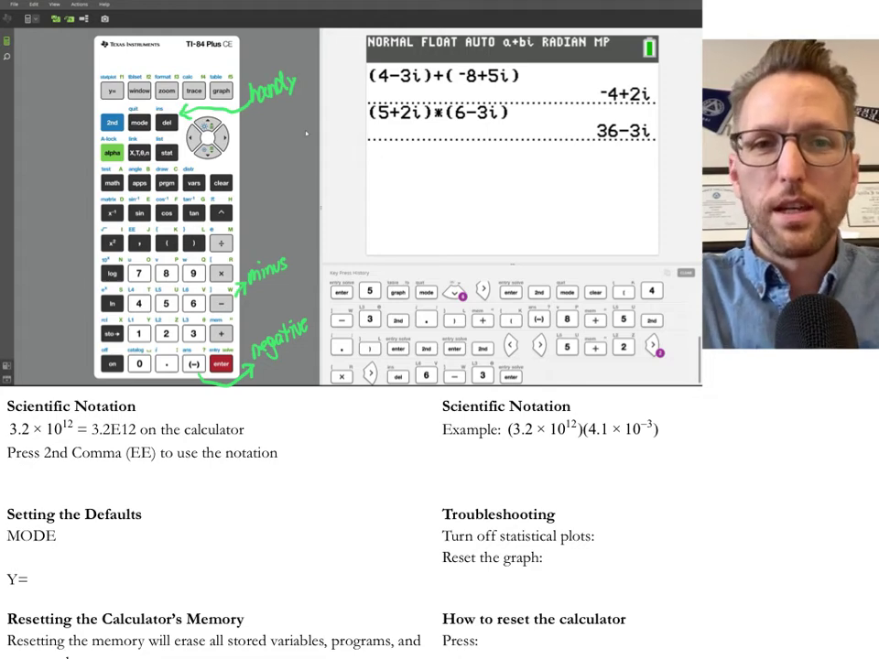
{"action": "left_click", "coordinate": [138, 121]}
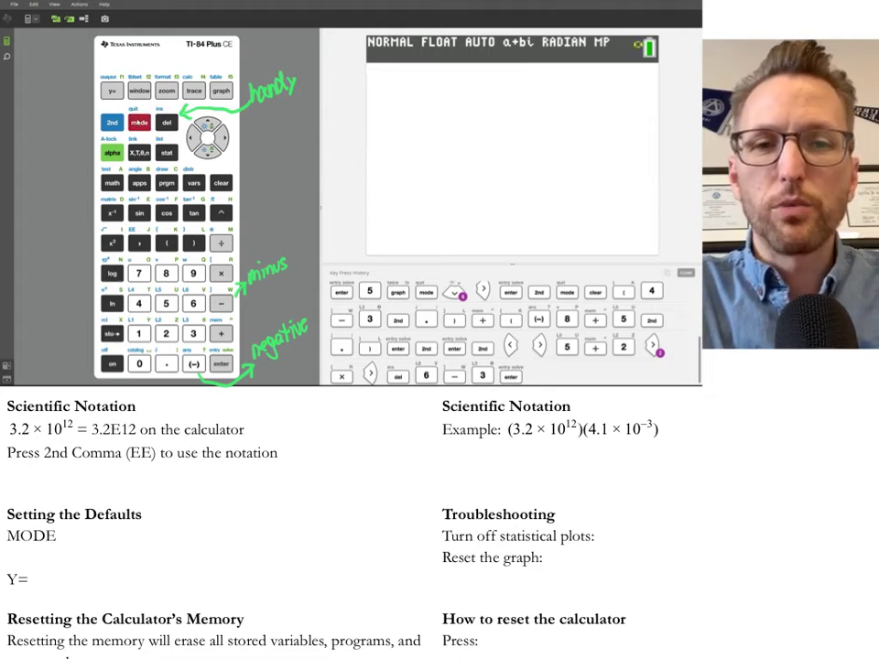
{"action": "left_click", "coordinate": [207, 147]}
{"action": "left_click", "coordinate": [207, 146]}
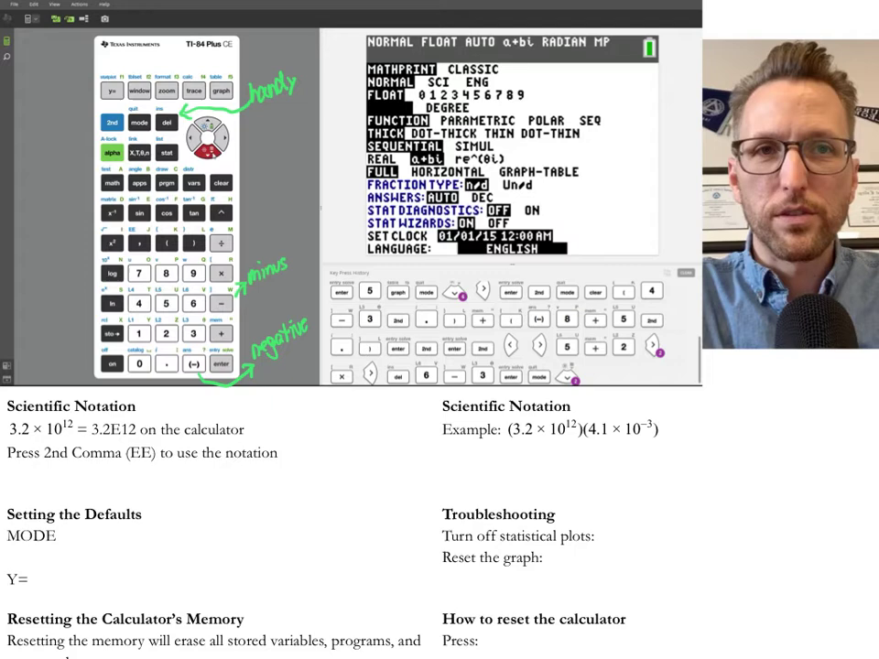
{"action": "left_click", "coordinate": [207, 146]}
{"action": "left_click", "coordinate": [207, 147]}
{"action": "left_click", "coordinate": [207, 147]}
{"action": "left_click", "coordinate": [207, 146]}
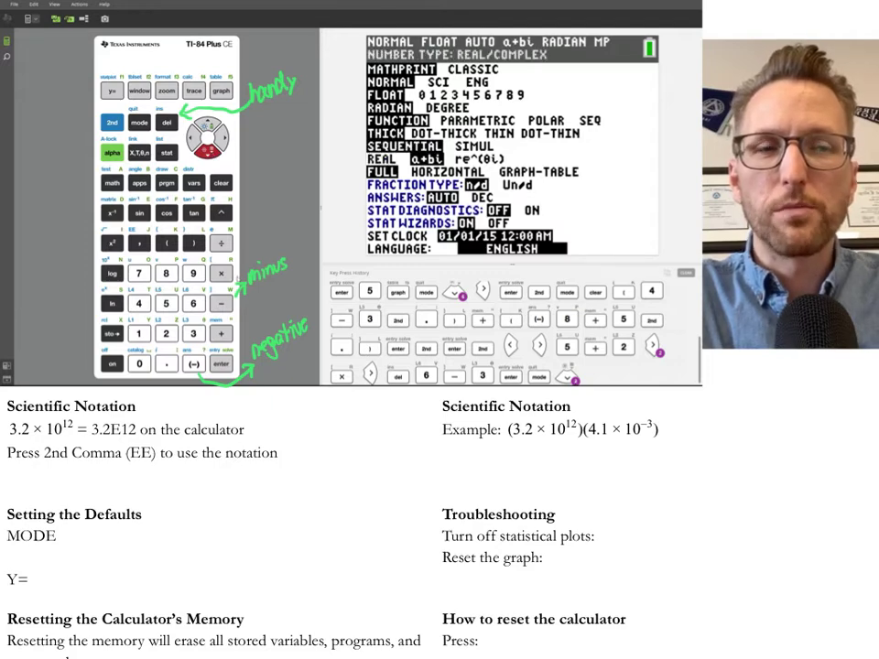
{"action": "left_click", "coordinate": [221, 364]}
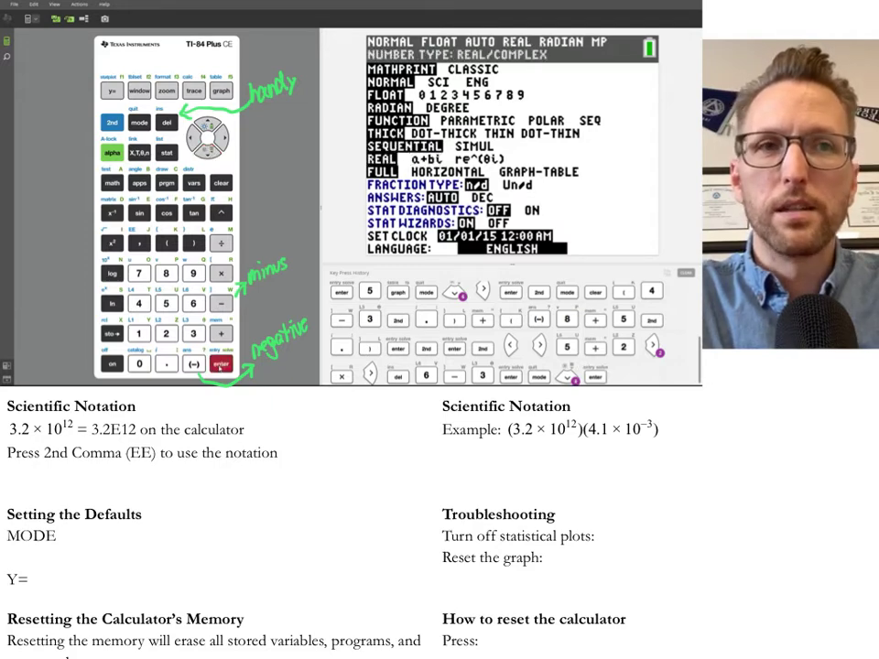
{"action": "left_click", "coordinate": [111, 122]}
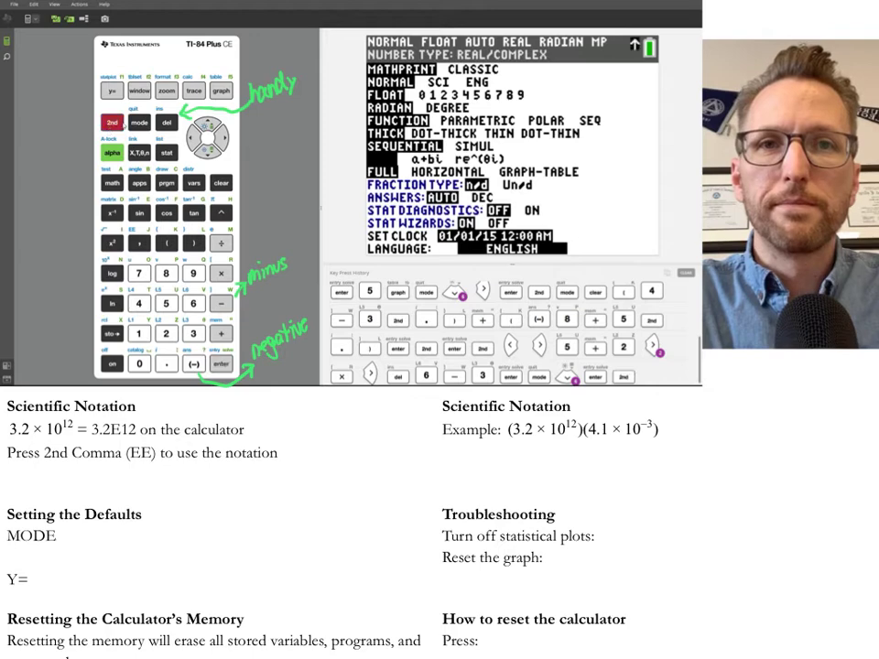
{"action": "left_click", "coordinate": [139, 122]}
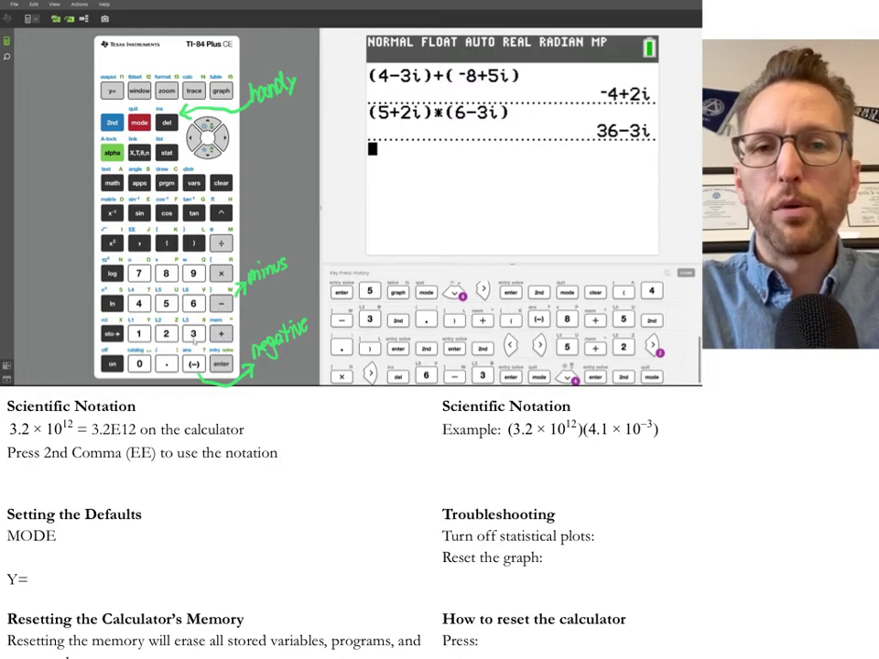
Step: Enter and evaluate 3.2*10^12 on the calculator, labelling the exponent key "power" in green
{"action": "left_click", "coordinate": [193, 334]}
{"action": "left_click", "coordinate": [165, 363]}
{"action": "left_click", "coordinate": [166, 333]}
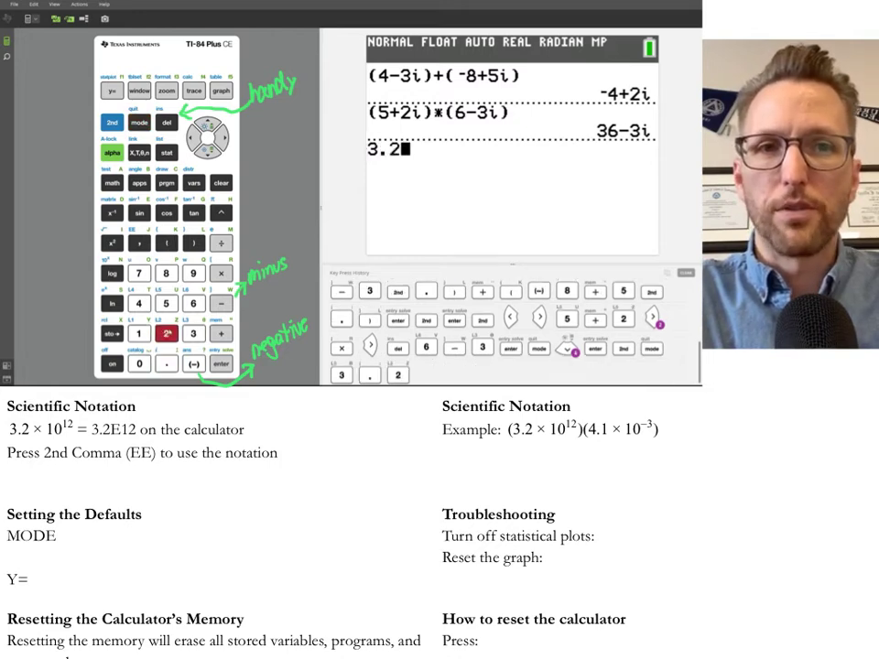
{"action": "type", "text": "*"}
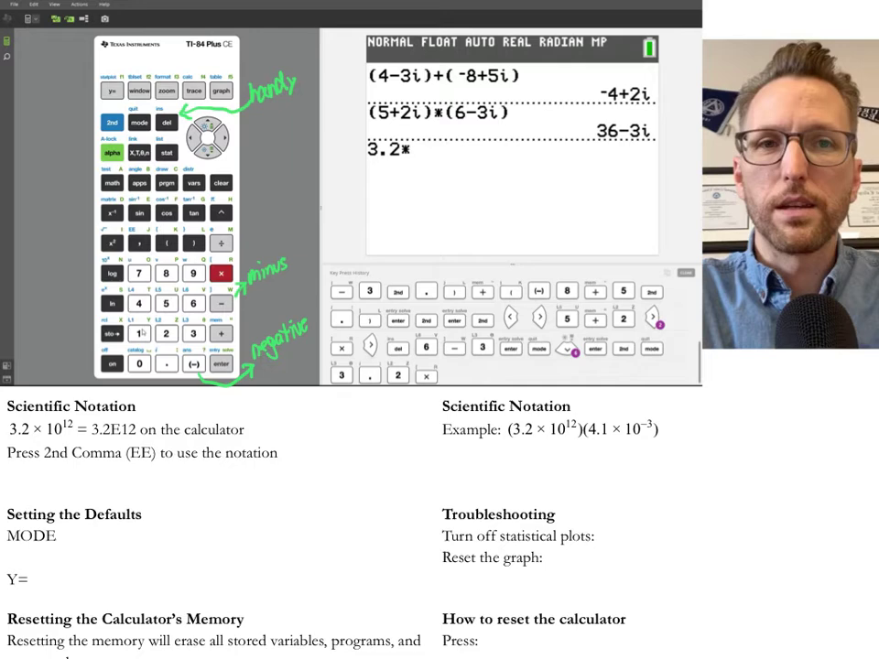
{"action": "left_click", "coordinate": [139, 333]}
{"action": "left_click", "coordinate": [139, 363]}
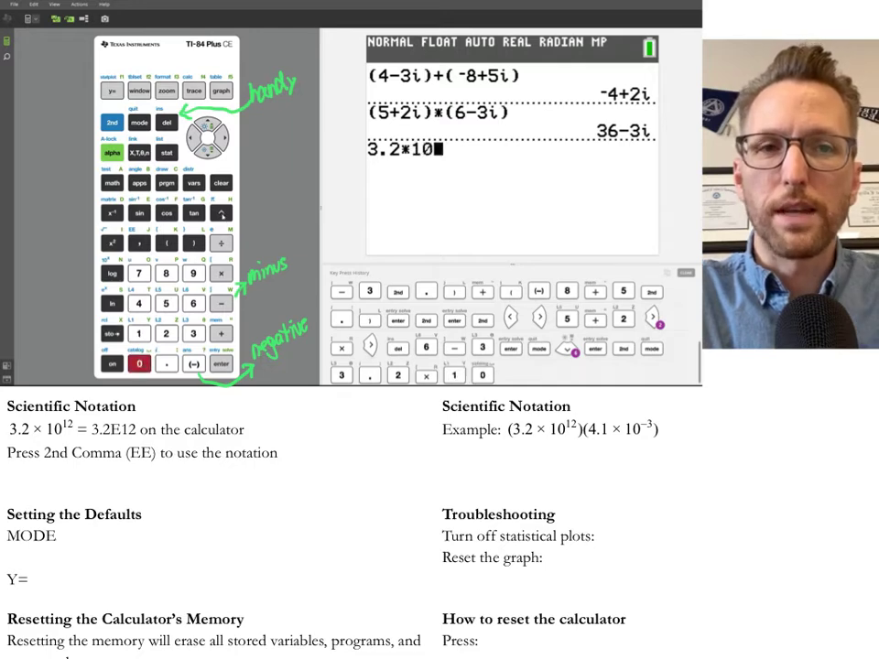
{"action": "type", "text": "^12"}
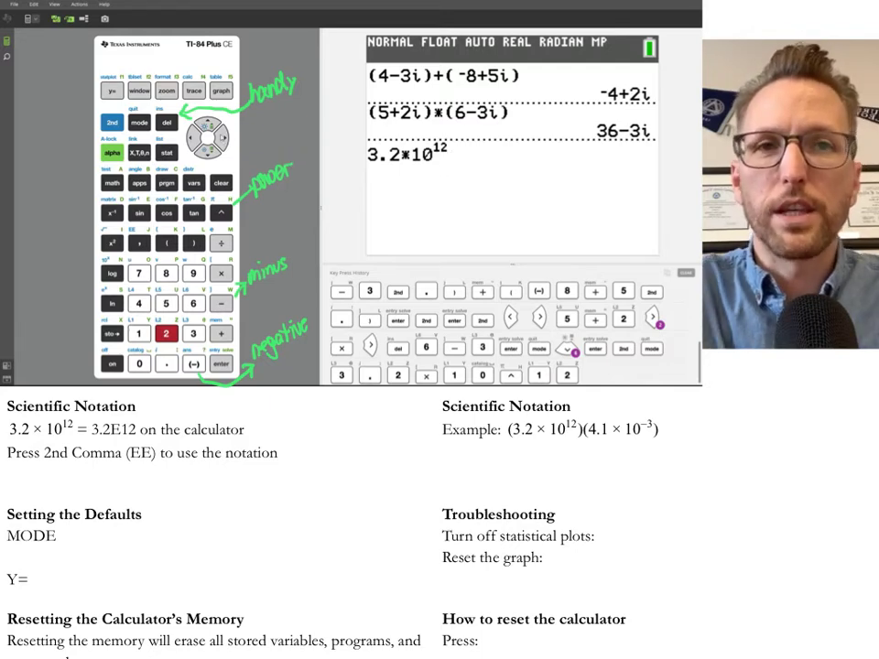
{"action": "key", "text": "Right"}
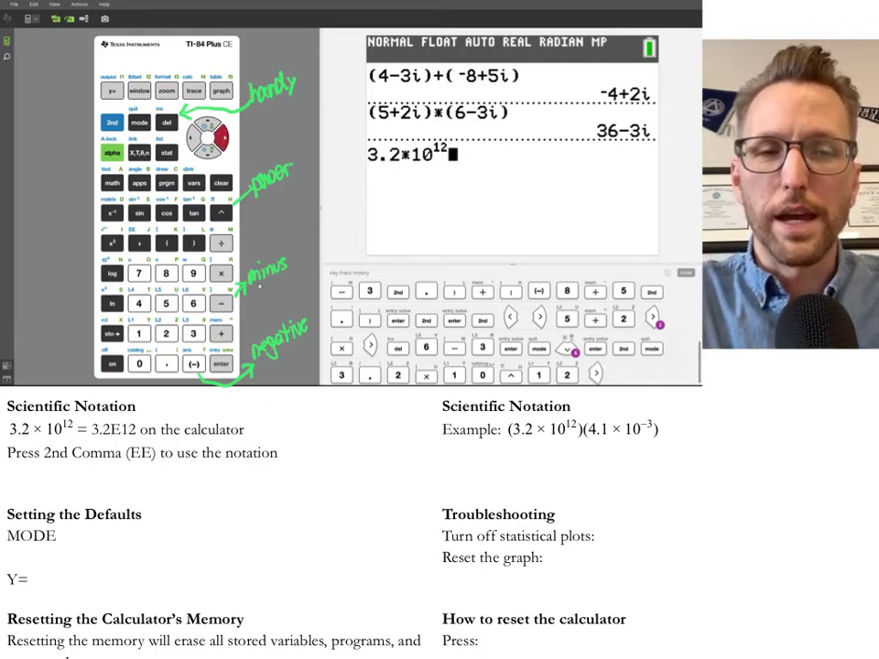
{"action": "left_click", "coordinate": [221, 364]}
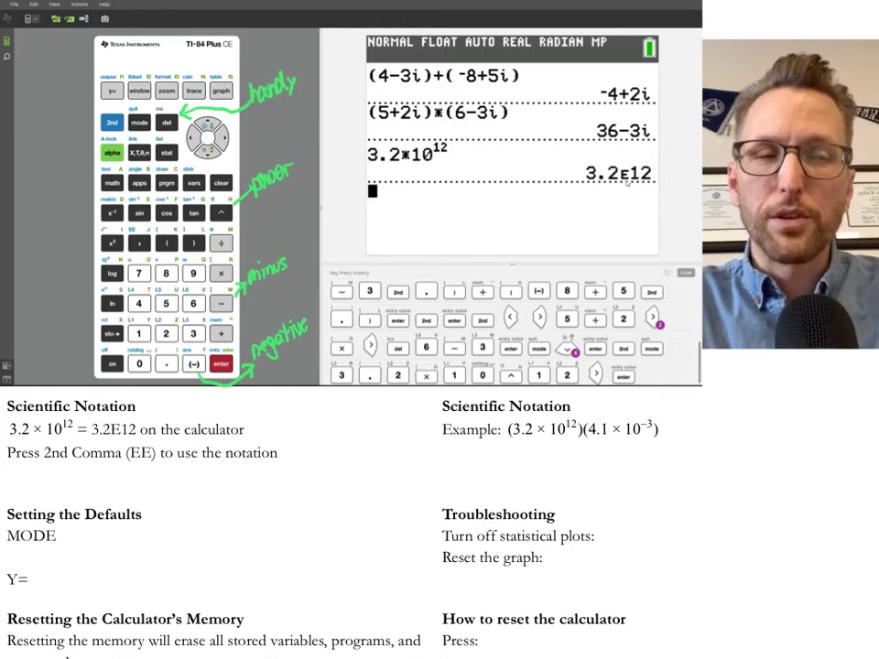
Step: Handwrite "(3.2E12)(4.1E-3) =" in green under the scientific notation example
{"action": "mouse_move", "coordinate": [447, 458]}
{"action": "left_mouse_down"}
{"action": "mouse_move", "coordinate": [446, 473]}
{"action": "mouse_move", "coordinate": [492, 471]}
{"action": "left_mouse_up"}
{"action": "left_click", "coordinate": [463, 471]}
{"action": "left_click_drag", "start_coordinate": [492, 459], "coordinate": [500, 465]}
{"action": "left_click_drag", "start_coordinate": [492, 471], "coordinate": [536, 474]}
{"action": "left_click_drag", "start_coordinate": [443, 451], "coordinate": [444, 476]}
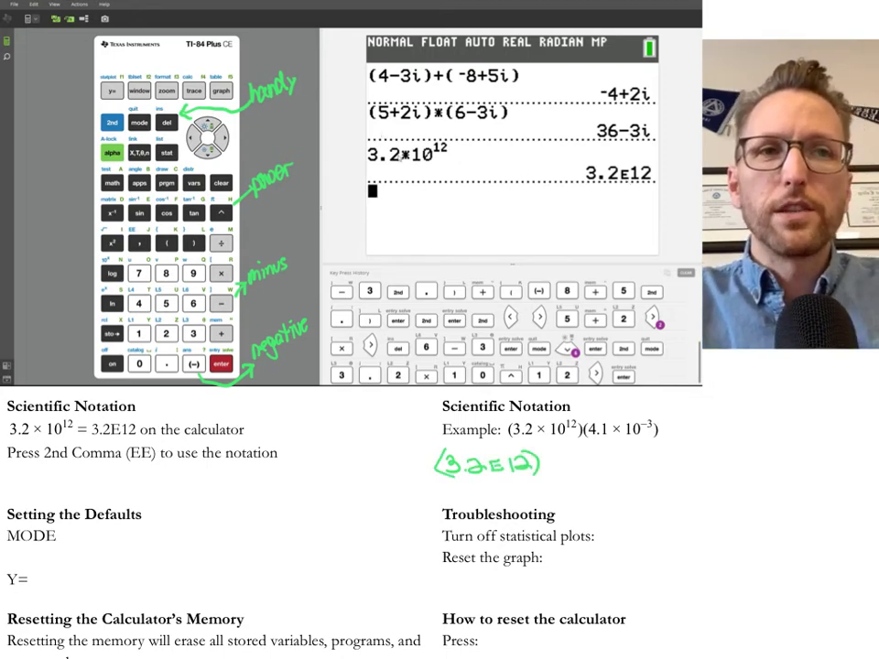
{"action": "mouse_move", "coordinate": [552, 457]}
{"action": "left_mouse_down"}
{"action": "mouse_move", "coordinate": [559, 472]}
{"action": "mouse_move", "coordinate": [586, 471]}
{"action": "left_mouse_up"}
{"action": "left_click", "coordinate": [568, 469]}
{"action": "left_click_drag", "start_coordinate": [586, 457], "coordinate": [596, 458]}
{"action": "mouse_move", "coordinate": [586, 471]}
{"action": "left_mouse_down"}
{"action": "mouse_move", "coordinate": [610, 462]}
{"action": "mouse_move", "coordinate": [630, 476]}
{"action": "left_mouse_up"}
Step: Start multiplying the previous answer by (4.1E using the EE notation, and draw a green arrow outward from the EE label
{"action": "left_click", "coordinate": [166, 243]}
{"action": "type", "text": "4.1"}
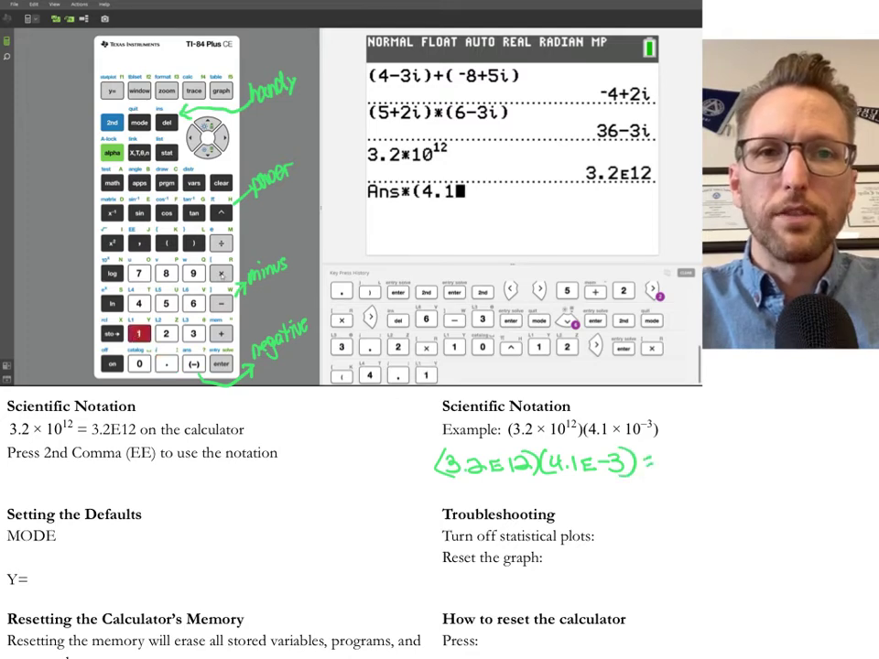
{"action": "left_click", "coordinate": [221, 273]}
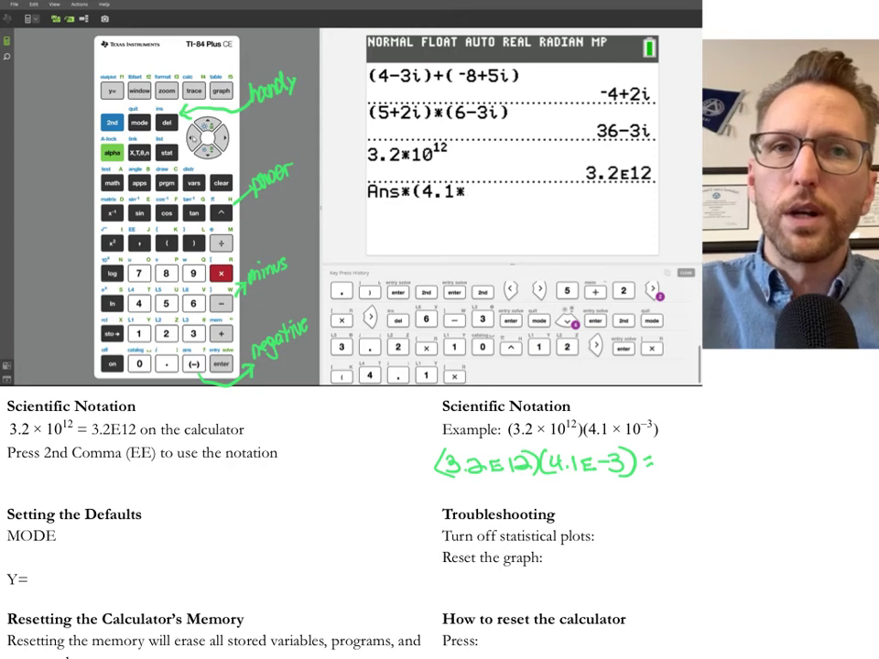
{"action": "left_click", "coordinate": [193, 138]}
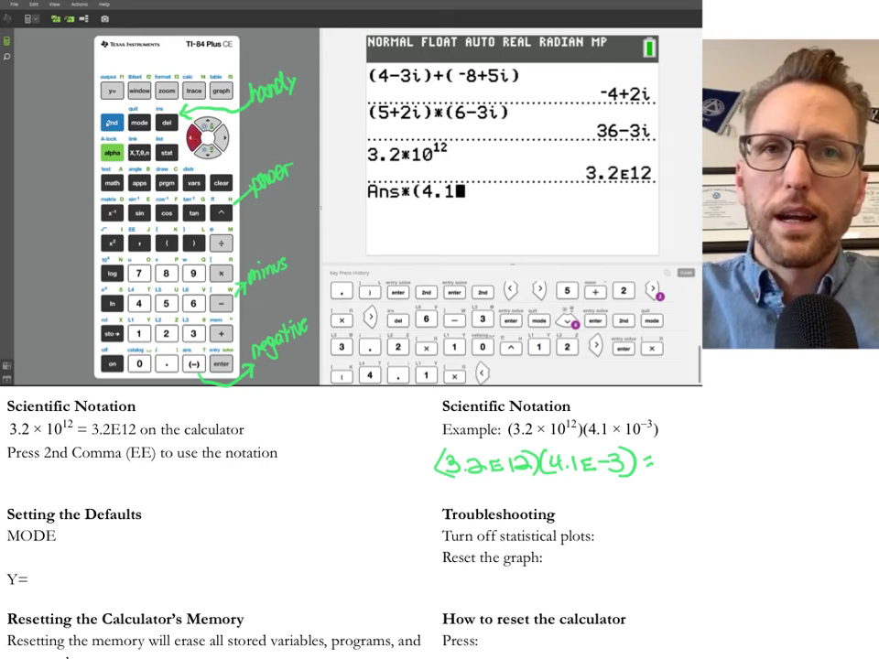
{"action": "left_click", "coordinate": [111, 122]}
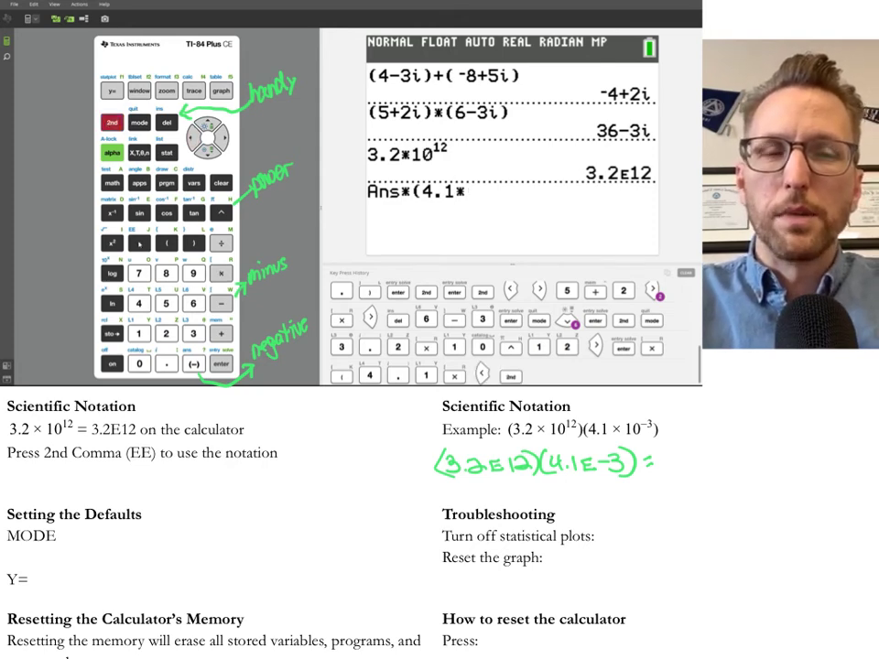
{"action": "left_click", "coordinate": [139, 243]}
{"action": "left_click_drag", "start_coordinate": [57, 177], "coordinate": [114, 219]}
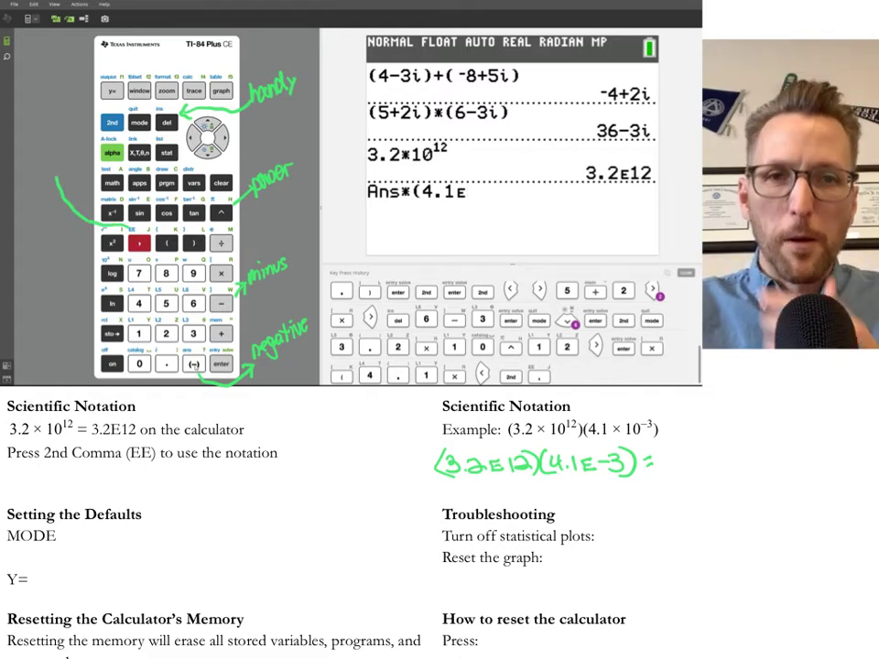
Step: Complete the factor with exponent -3 and a closing parenthesis, evaluate Ans*(4.1E-3), and label the EE arrow "sci not"
{"action": "left_click", "coordinate": [193, 364]}
{"action": "left_click", "coordinate": [193, 333]}
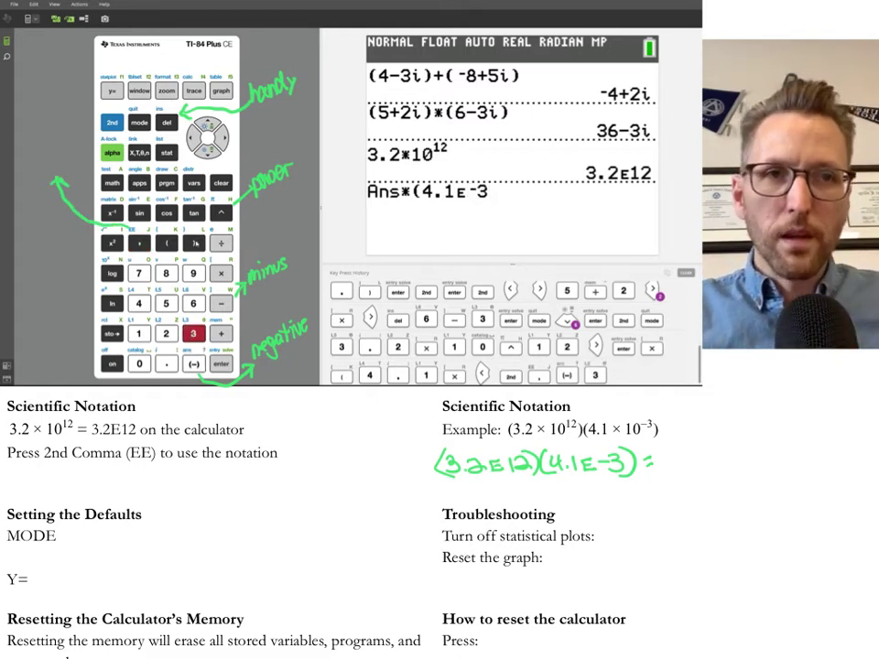
{"action": "left_click", "coordinate": [193, 242]}
{"action": "mouse_move", "coordinate": [28, 158]}
{"action": "left_mouse_down"}
{"action": "mouse_move", "coordinate": [47, 167]}
{"action": "mouse_move", "coordinate": [31, 136]}
{"action": "mouse_move", "coordinate": [47, 125]}
{"action": "left_mouse_up"}
{"action": "left_click", "coordinate": [220, 366]}
{"action": "left_click_drag", "start_coordinate": [52, 175], "coordinate": [63, 172]}
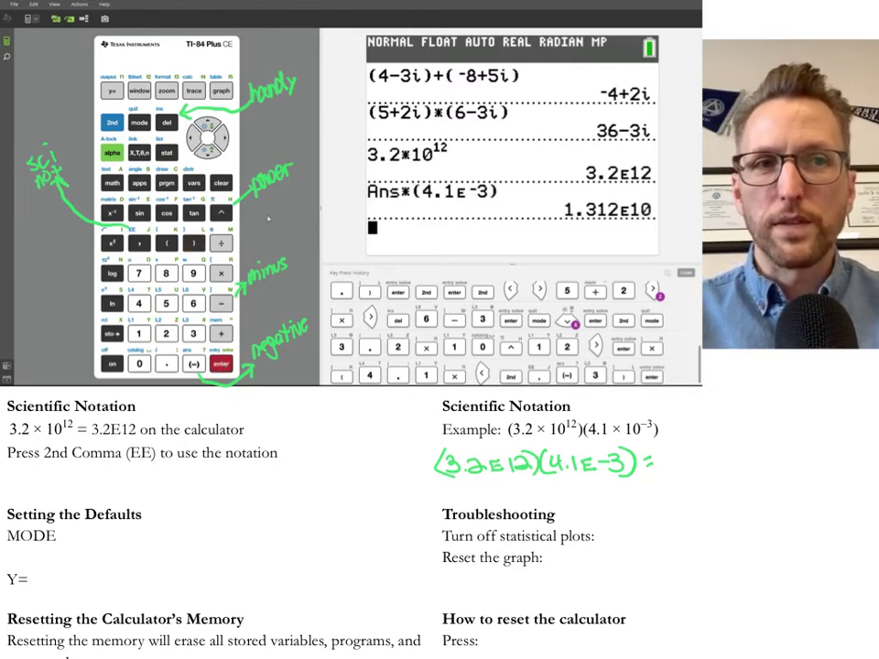
Step: Handwrite 1.312E10 in green after the example's equals sign and enter a comma on the calculator's home screen
{"action": "mouse_move", "coordinate": [661, 450]}
{"action": "left_mouse_down"}
{"action": "mouse_move", "coordinate": [683, 468]}
{"action": "mouse_move", "coordinate": [726, 463]}
{"action": "mouse_move", "coordinate": [736, 471]}
{"action": "left_mouse_up"}
{"action": "left_click", "coordinate": [134, 237]}
{"action": "left_click_drag", "start_coordinate": [750, 455], "coordinate": [750, 470]}
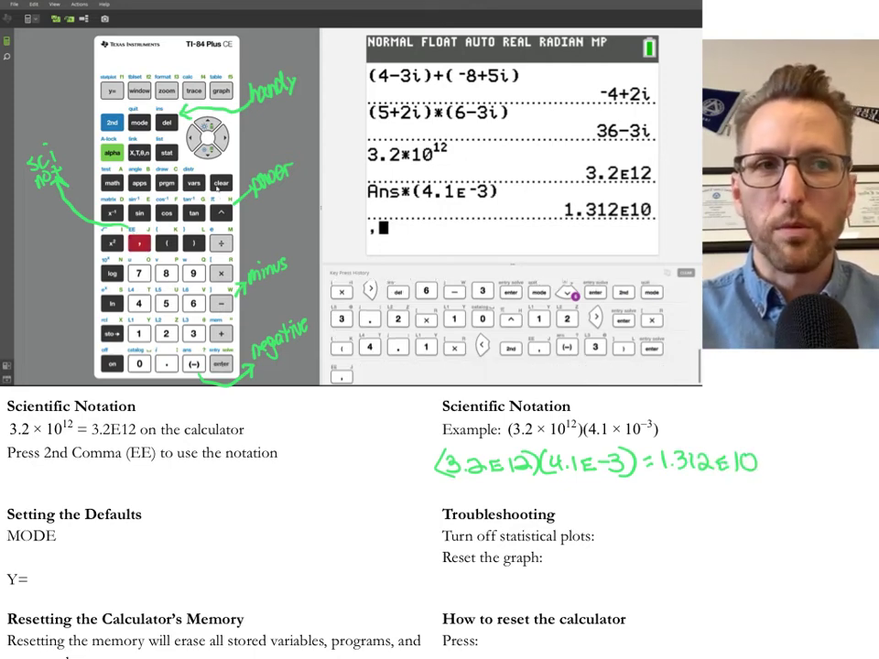
Step: Clear the stray comma from the home screen, enter 1.312*10^10 using the power template, and evaluate it
{"action": "left_click", "coordinate": [220, 184]}
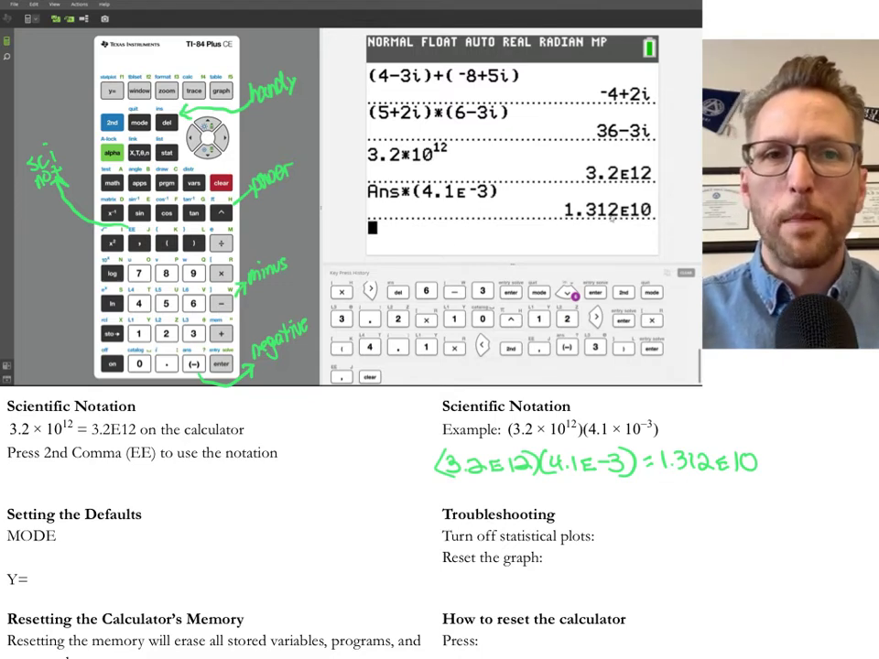
{"action": "left_click", "coordinate": [138, 333]}
{"action": "left_click", "coordinate": [166, 363]}
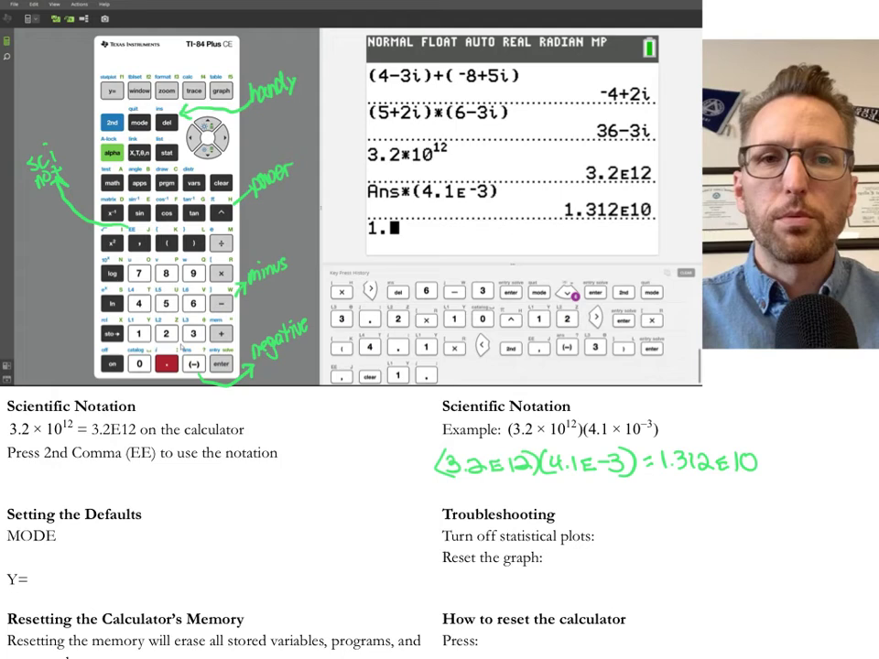
{"action": "left_click", "coordinate": [193, 333]}
{"action": "type", "text": "1"}
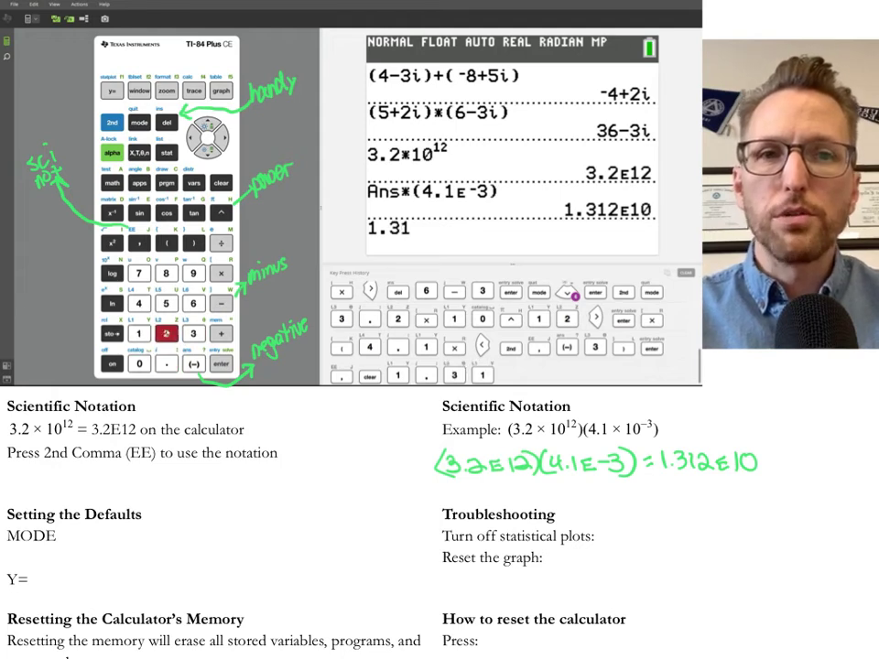
{"action": "type", "text": "2^"}
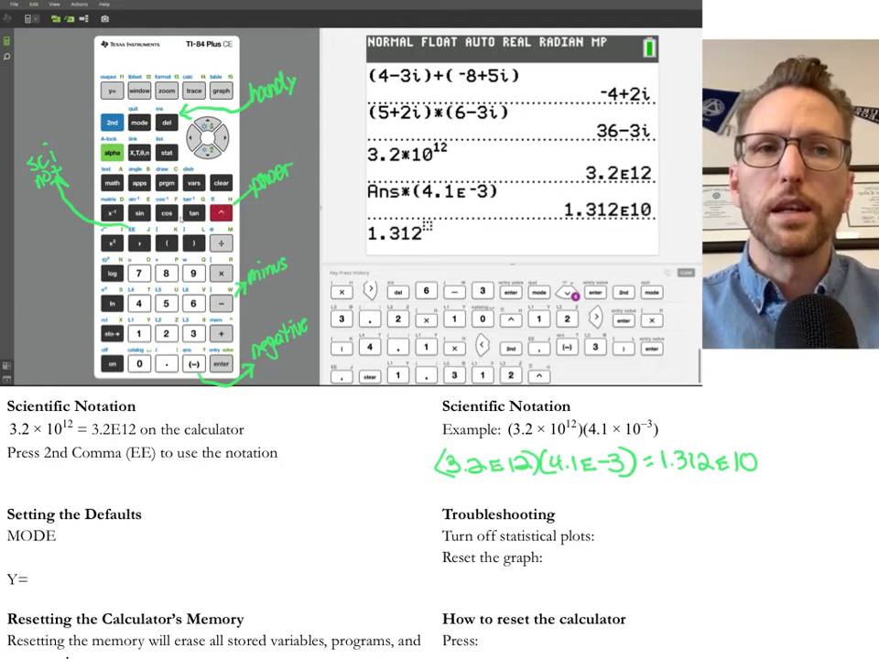
{"action": "key", "text": "Left"}
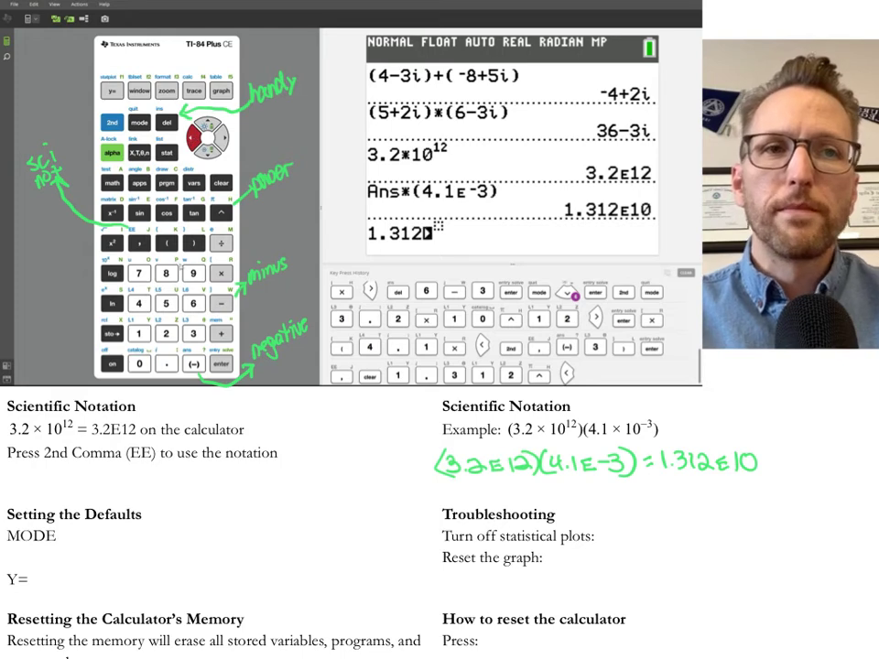
{"action": "type", "text": "*"}
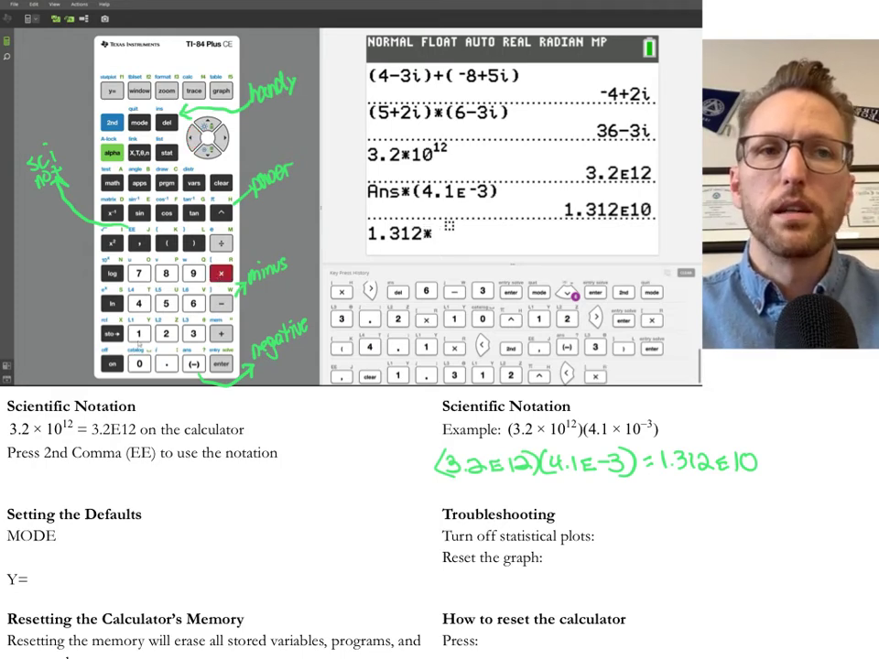
{"action": "type", "text": "10"}
{"action": "key", "text": "Right"}
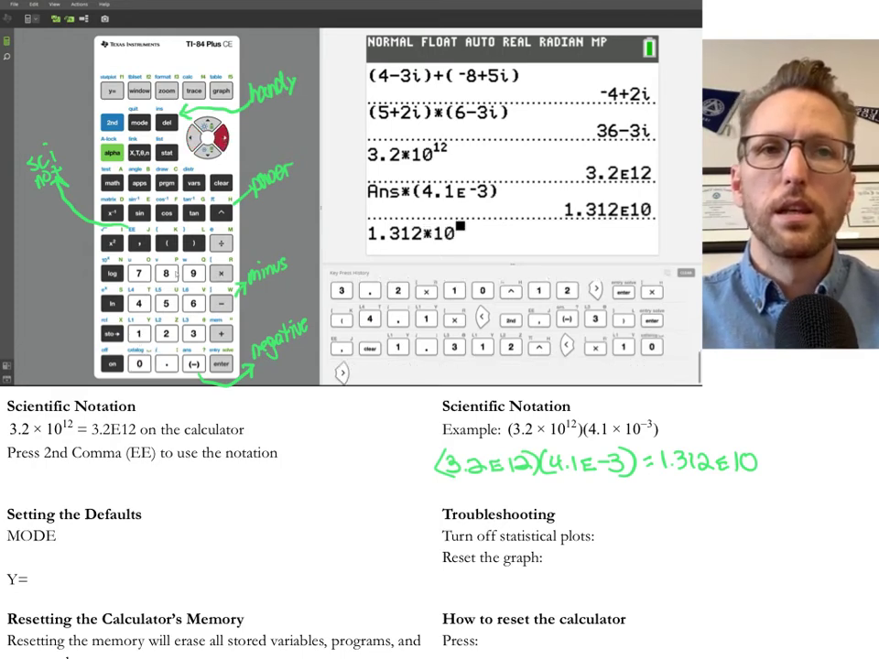
{"action": "left_click", "coordinate": [139, 335]}
{"action": "left_click", "coordinate": [139, 363]}
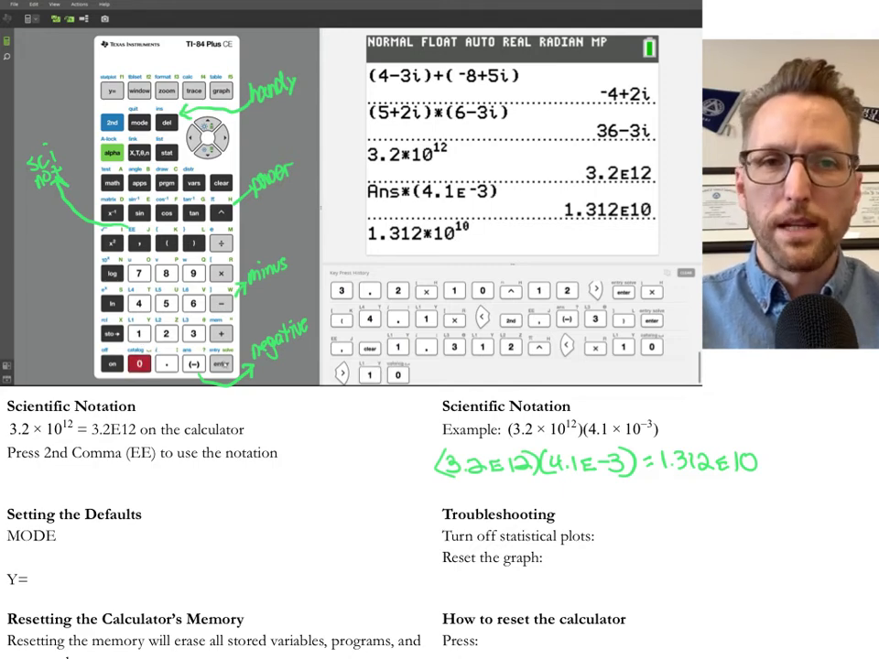
{"action": "left_click", "coordinate": [222, 363]}
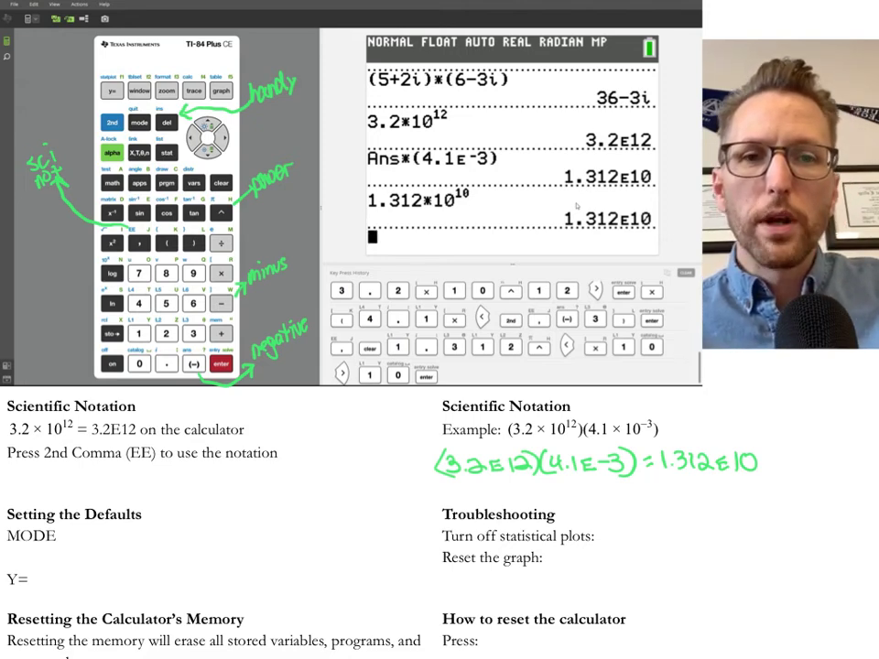
Step: Show the mode settings and the function editor, handwriting "left most are highlighted" beside MODE and "plots are not" beside Y= in green
{"action": "scroll", "coordinate": [401, 177], "scroll_direction": "down", "scroll_amount": 2}
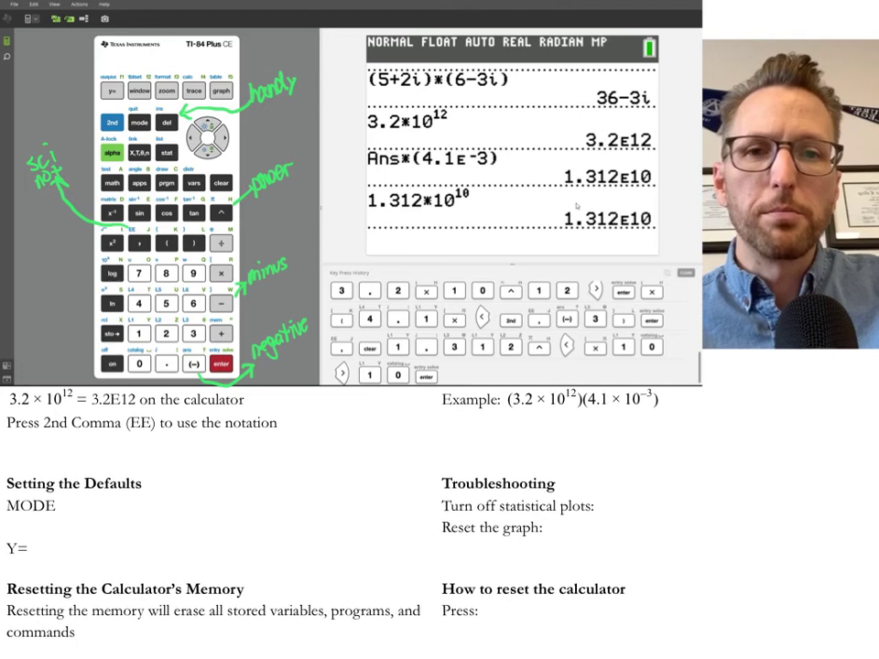
{"action": "scroll", "coordinate": [401, 177], "scroll_direction": "down", "scroll_amount": 3}
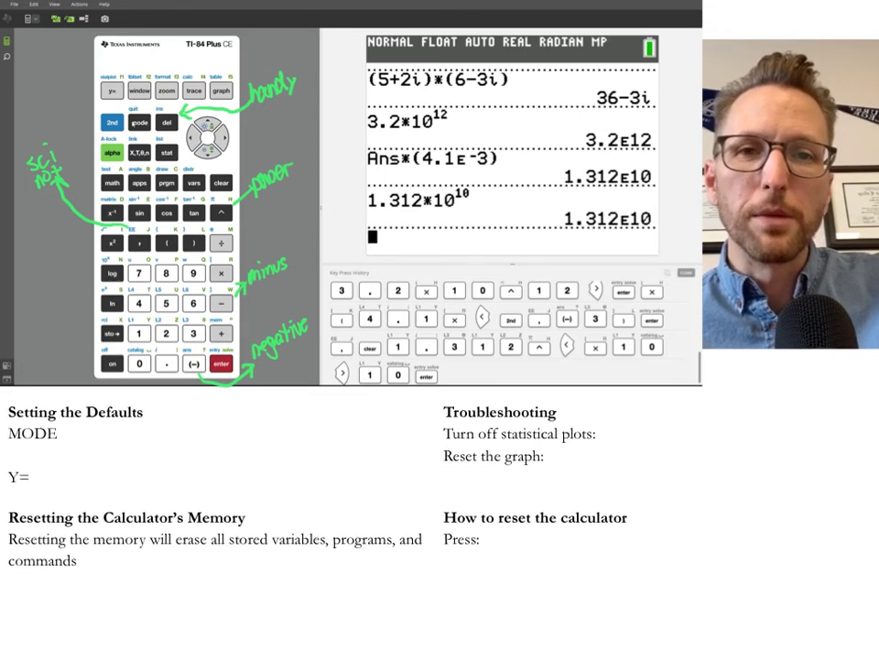
{"action": "left_click", "coordinate": [139, 122]}
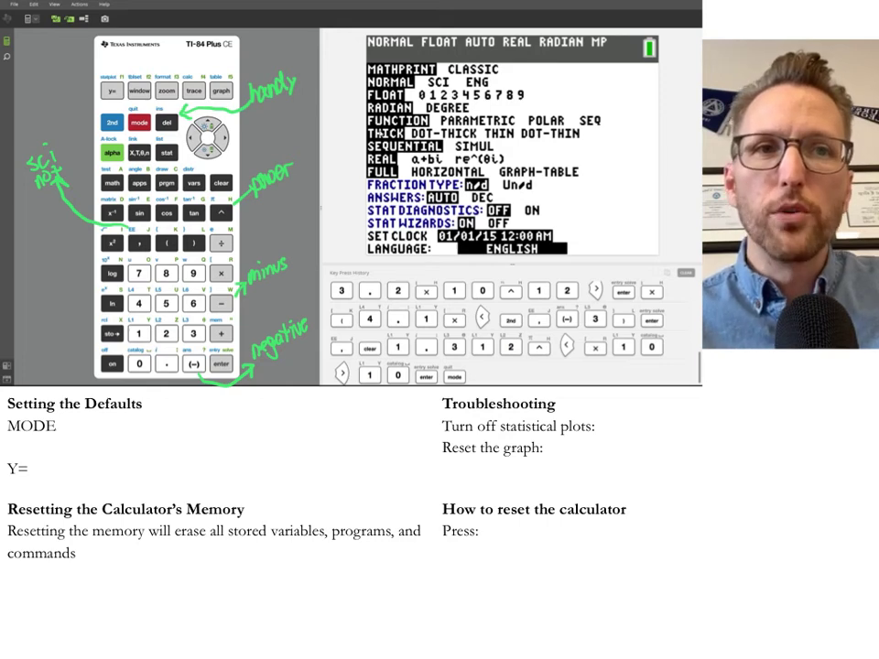
{"action": "left_click_drag", "start_coordinate": [80, 421], "coordinate": [82, 431]}
{"action": "mouse_move", "coordinate": [85, 426]}
{"action": "left_mouse_down"}
{"action": "mouse_move", "coordinate": [99, 433]}
{"action": "mouse_move", "coordinate": [105, 424]}
{"action": "left_mouse_up"}
{"action": "left_click_drag", "start_coordinate": [109, 416], "coordinate": [111, 431]}
{"action": "mouse_move", "coordinate": [106, 423]}
{"action": "left_mouse_down"}
{"action": "mouse_move", "coordinate": [141, 429]}
{"action": "mouse_move", "coordinate": [162, 418]}
{"action": "mouse_move", "coordinate": [234, 434]}
{"action": "mouse_move", "coordinate": [289, 423]}
{"action": "mouse_move", "coordinate": [299, 403]}
{"action": "left_mouse_up"}
{"action": "left_click", "coordinate": [111, 92]}
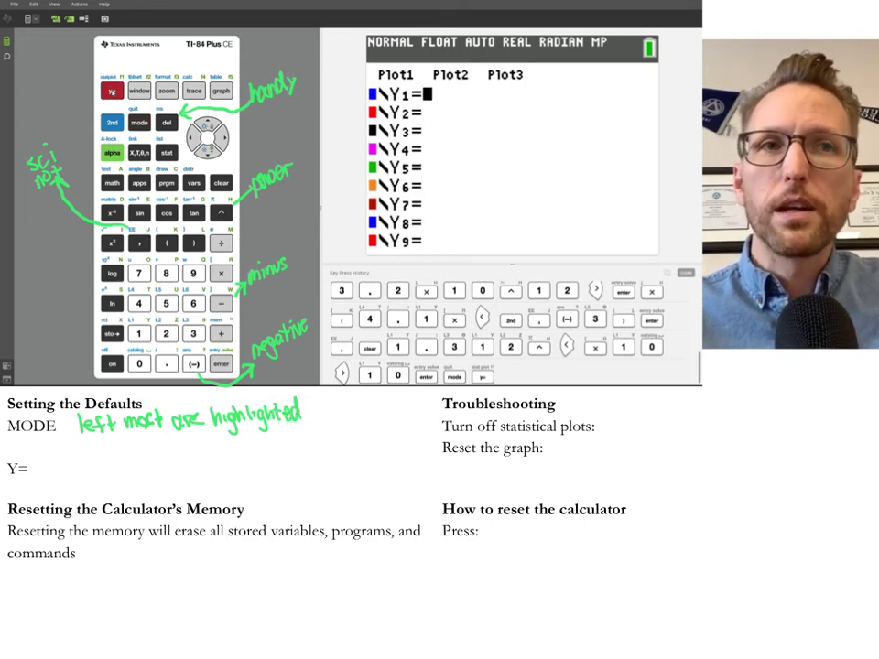
{"action": "mouse_move", "coordinate": [43, 473]}
{"action": "left_mouse_down"}
{"action": "mouse_move", "coordinate": [44, 457]}
{"action": "mouse_move", "coordinate": [87, 465]}
{"action": "mouse_move", "coordinate": [85, 472]}
{"action": "mouse_move", "coordinate": [118, 463]}
{"action": "mouse_move", "coordinate": [169, 471]}
{"action": "left_mouse_up"}
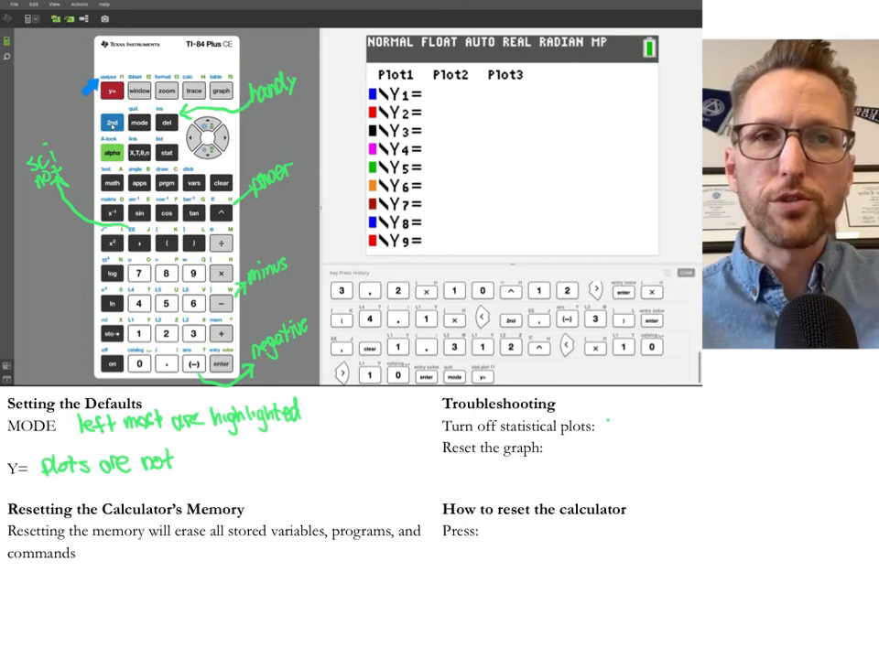
Step: Handwrite "2nd Y=" beside "Turn off statistical plots" and set Plot1 to Off in the calculator's stat plot settings
{"action": "left_click", "coordinate": [112, 123]}
{"action": "left_click", "coordinate": [111, 91]}
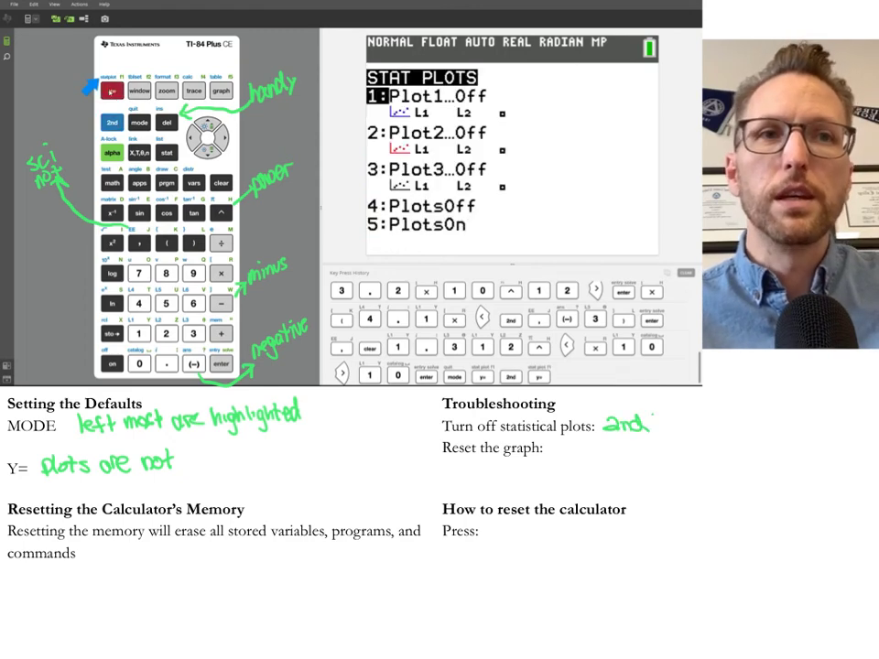
{"action": "mouse_move", "coordinate": [652, 414]}
{"action": "left_mouse_down"}
{"action": "mouse_move", "coordinate": [661, 412]}
{"action": "mouse_move", "coordinate": [656, 430]}
{"action": "mouse_move", "coordinate": [681, 425]}
{"action": "left_mouse_up"}
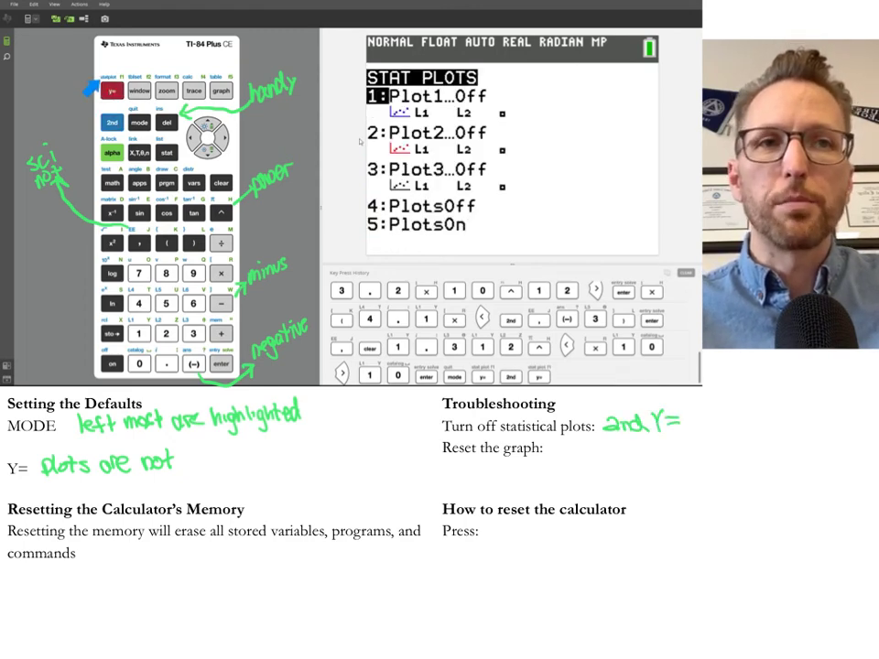
{"action": "left_click", "coordinate": [221, 365]}
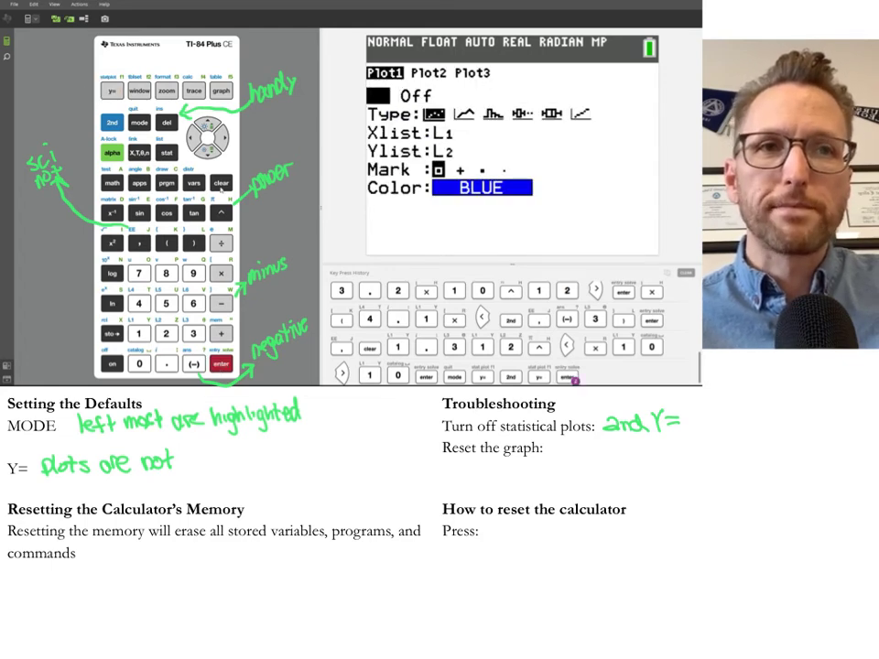
{"action": "left_click", "coordinate": [225, 138]}
{"action": "left_click", "coordinate": [220, 371]}
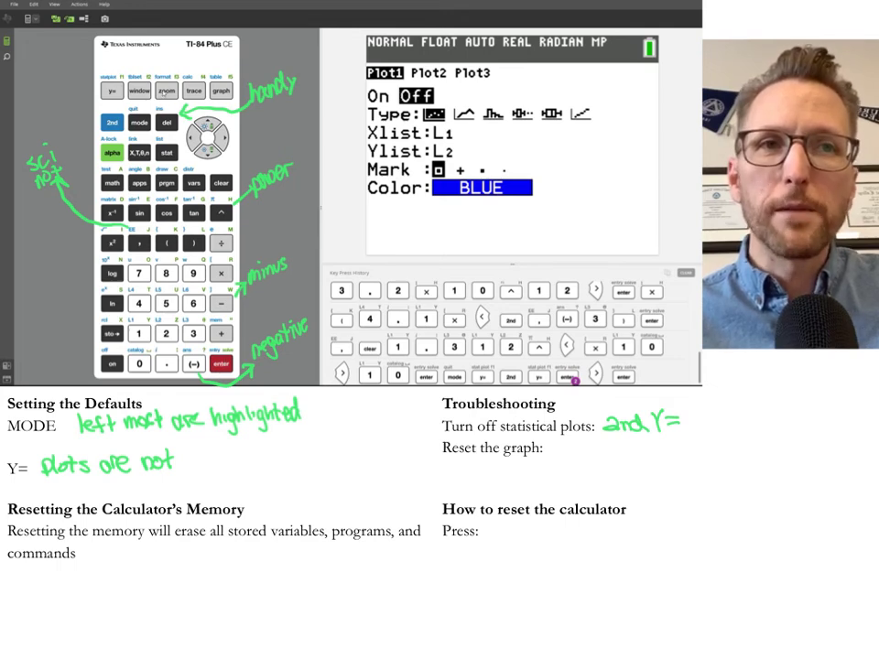
Step: Reset the graph window with ZStandard and handwrite "zoom 6" beside "Reset the graph" in green
{"action": "left_click", "coordinate": [165, 91]}
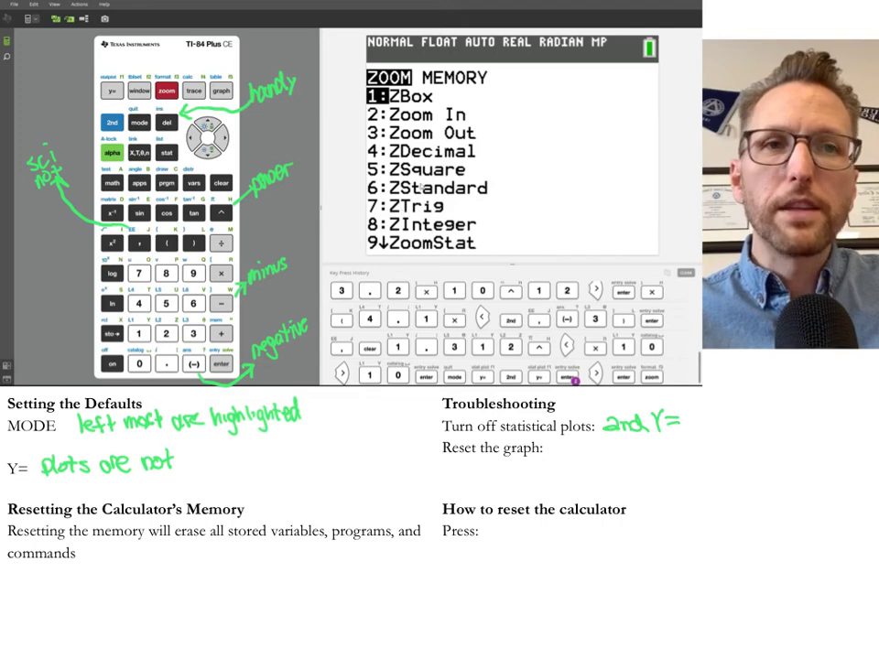
{"action": "left_click", "coordinate": [192, 304]}
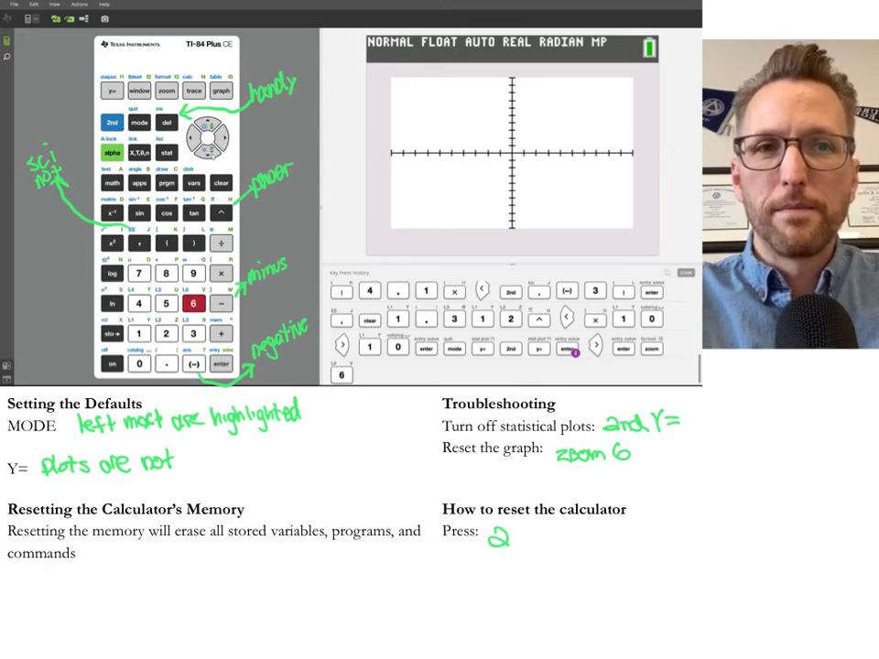
Step: Reset all of the calculator's RAM and return to the home screen, handwriting the key sequence "2nd + 7 1 2" under "How to reset the calculator"
{"action": "left_click", "coordinate": [110, 124]}
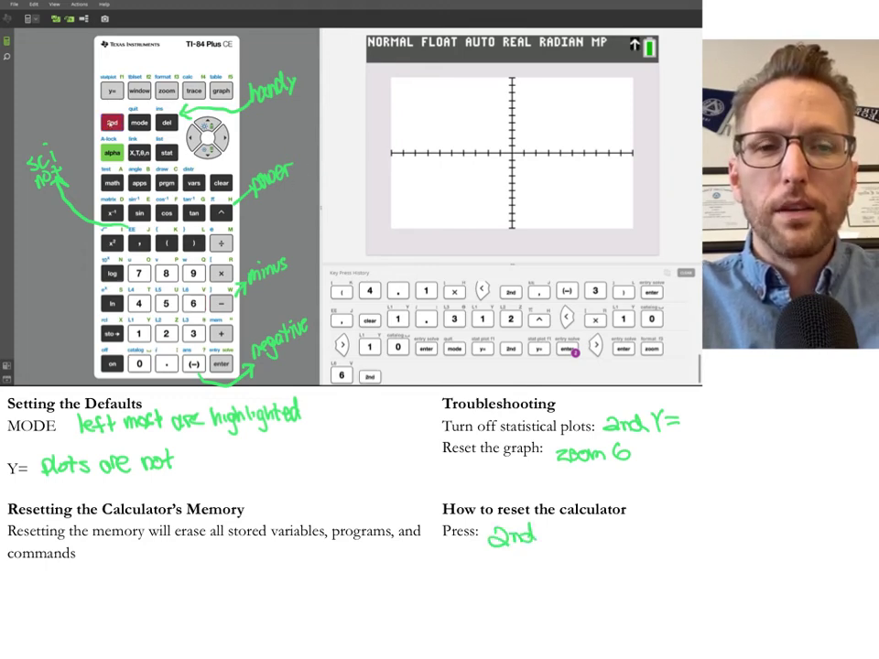
{"action": "mouse_move", "coordinate": [562, 524]}
{"action": "left_mouse_down"}
{"action": "mouse_move", "coordinate": [562, 544]}
{"action": "mouse_move", "coordinate": [573, 533]}
{"action": "left_mouse_up"}
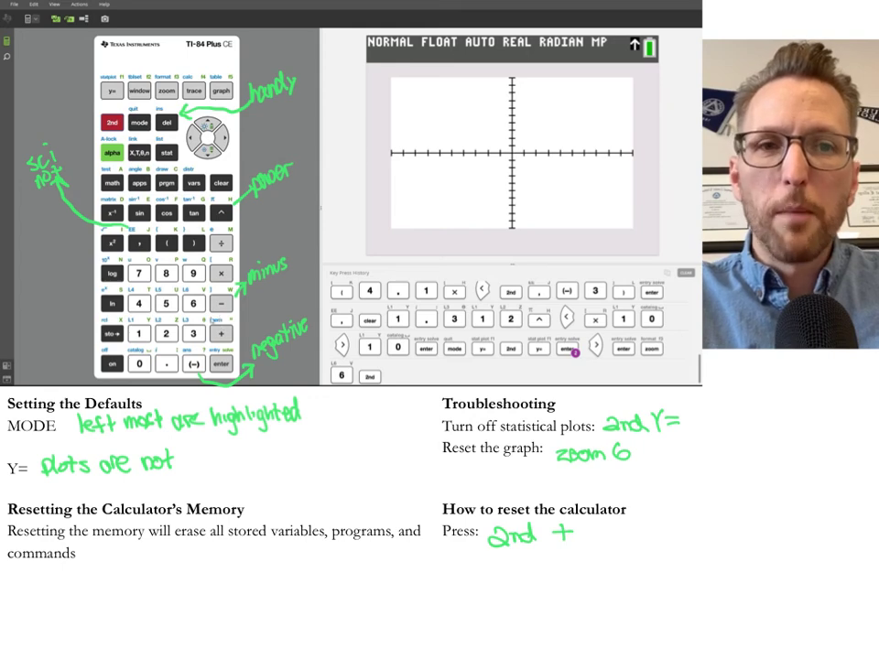
{"action": "left_click", "coordinate": [220, 333]}
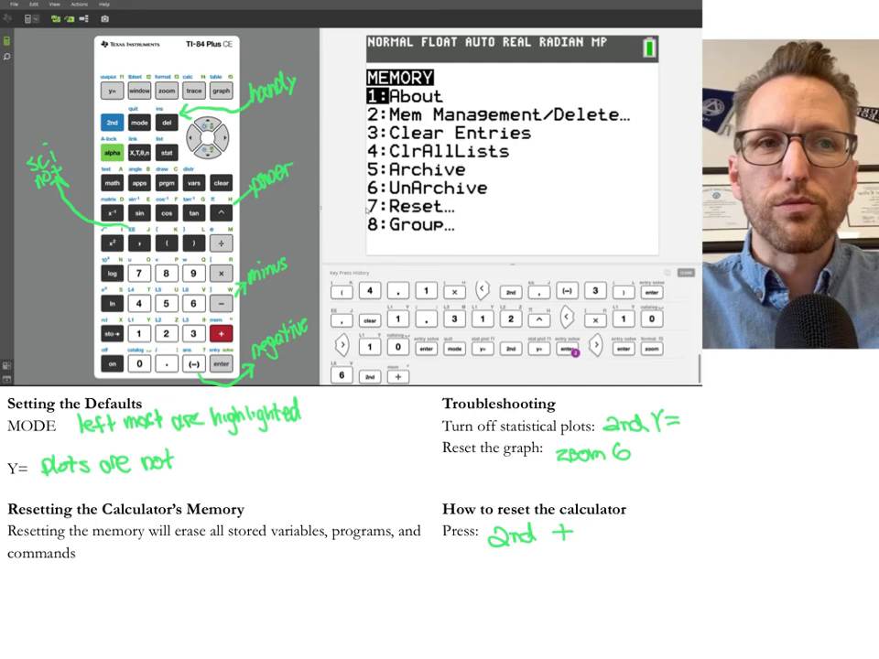
{"action": "mouse_move", "coordinate": [593, 523]}
{"action": "left_mouse_down"}
{"action": "mouse_move", "coordinate": [600, 541]}
{"action": "mouse_move", "coordinate": [642, 540]}
{"action": "left_mouse_up"}
{"action": "left_click", "coordinate": [139, 273]}
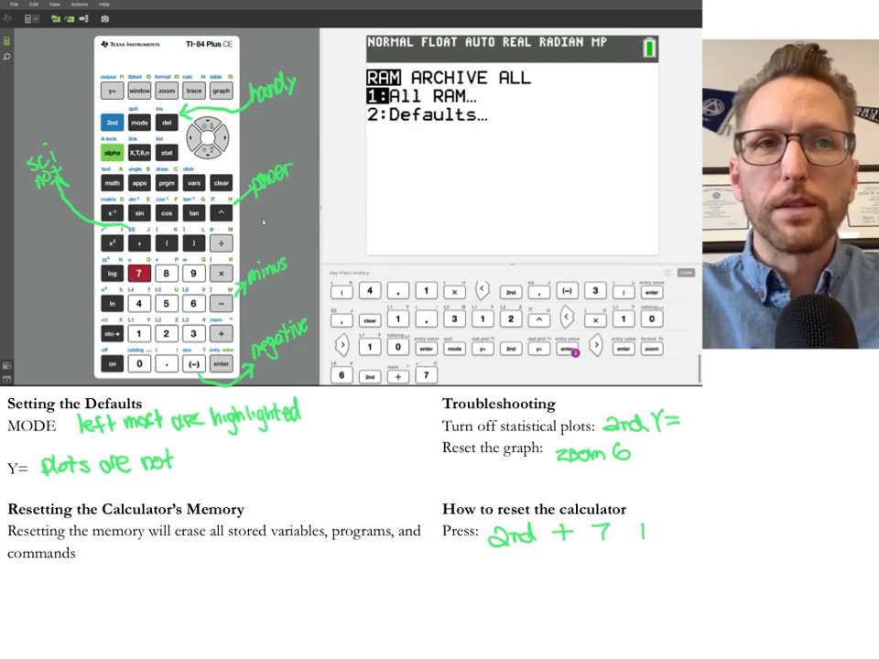
{"action": "left_click", "coordinate": [139, 333]}
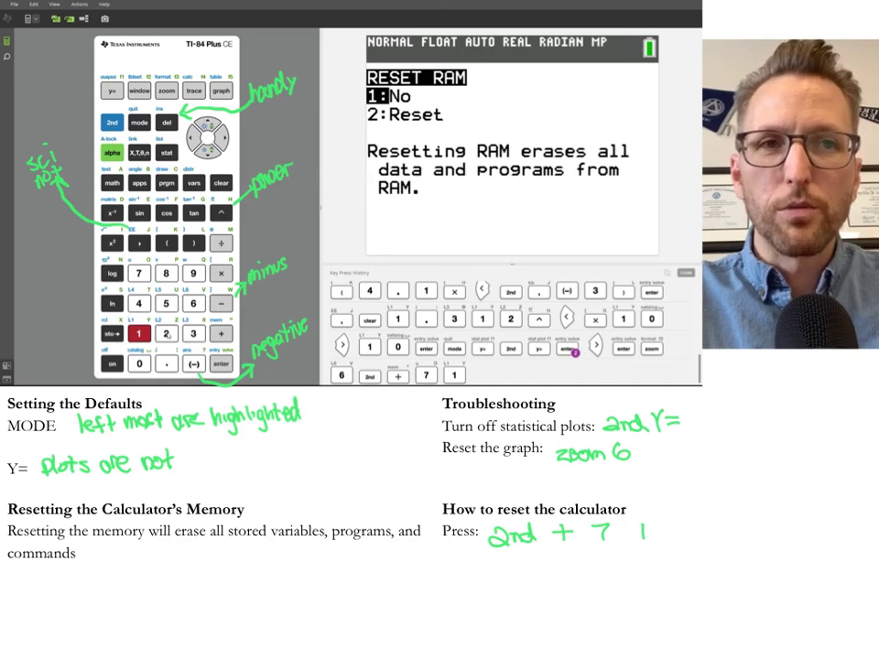
{"action": "left_click", "coordinate": [167, 333]}
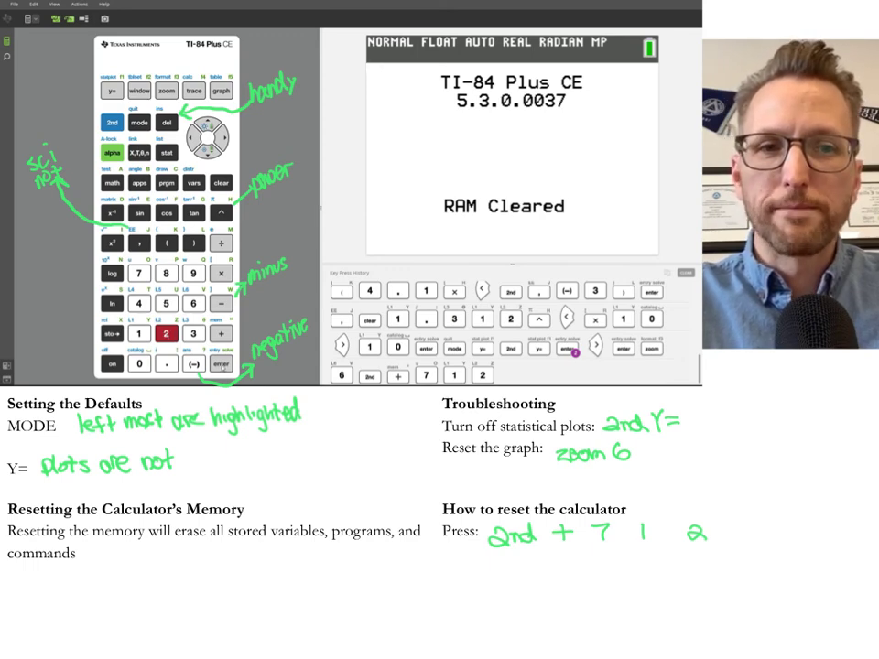
{"action": "key", "text": "Return"}
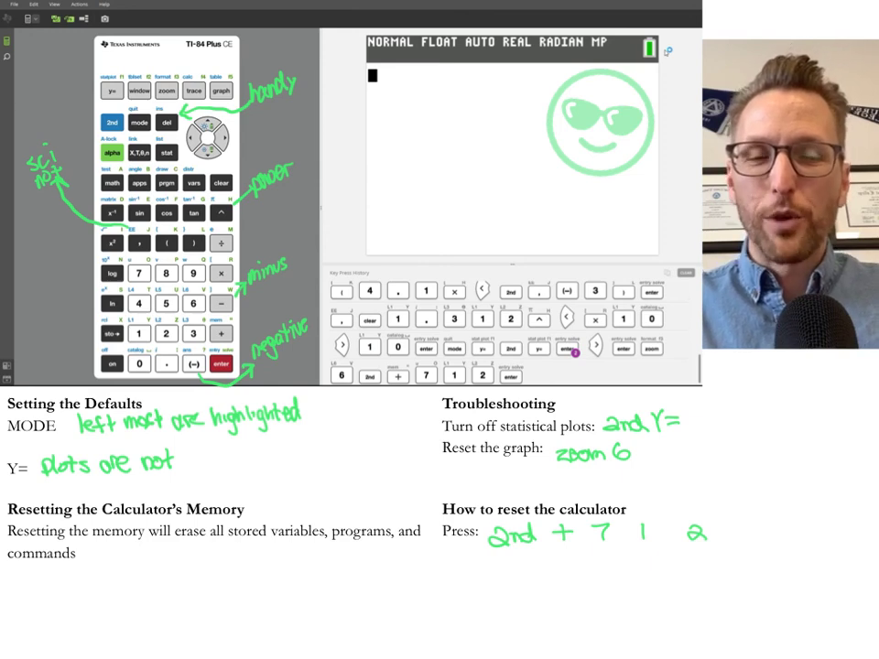
Step: Handwrite "thanks" in large green cursive across the calculator's display, below the sunglasses smiley
{"action": "mouse_move", "coordinate": [354, 245]}
{"action": "left_mouse_down"}
{"action": "mouse_move", "coordinate": [392, 181]}
{"action": "mouse_move", "coordinate": [417, 245]}
{"action": "mouse_move", "coordinate": [492, 211]}
{"action": "mouse_move", "coordinate": [555, 236]}
{"action": "mouse_move", "coordinate": [623, 203]}
{"action": "mouse_move", "coordinate": [612, 241]}
{"action": "left_mouse_up"}
{"action": "left_click_drag", "start_coordinate": [334, 198], "coordinate": [407, 193]}
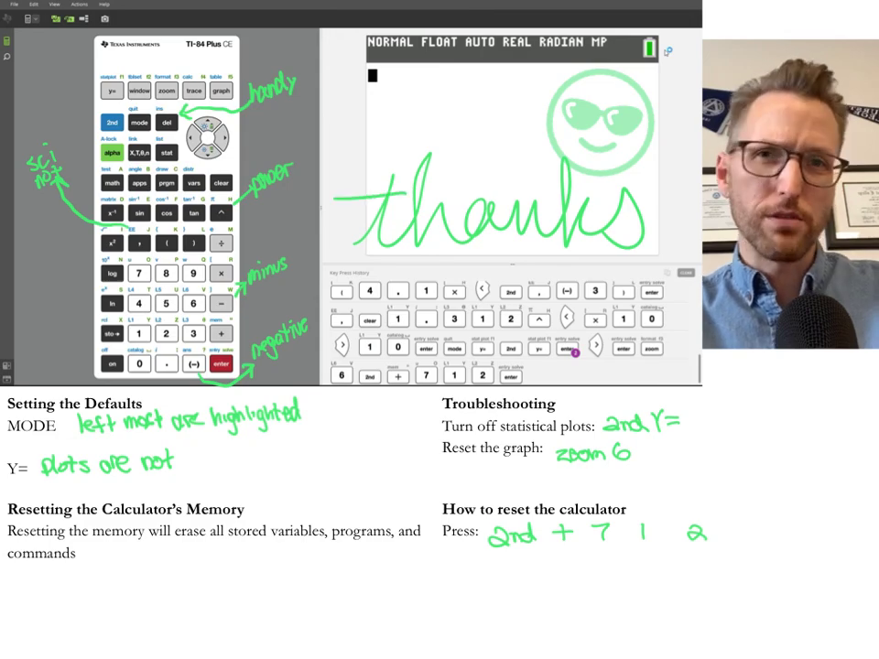